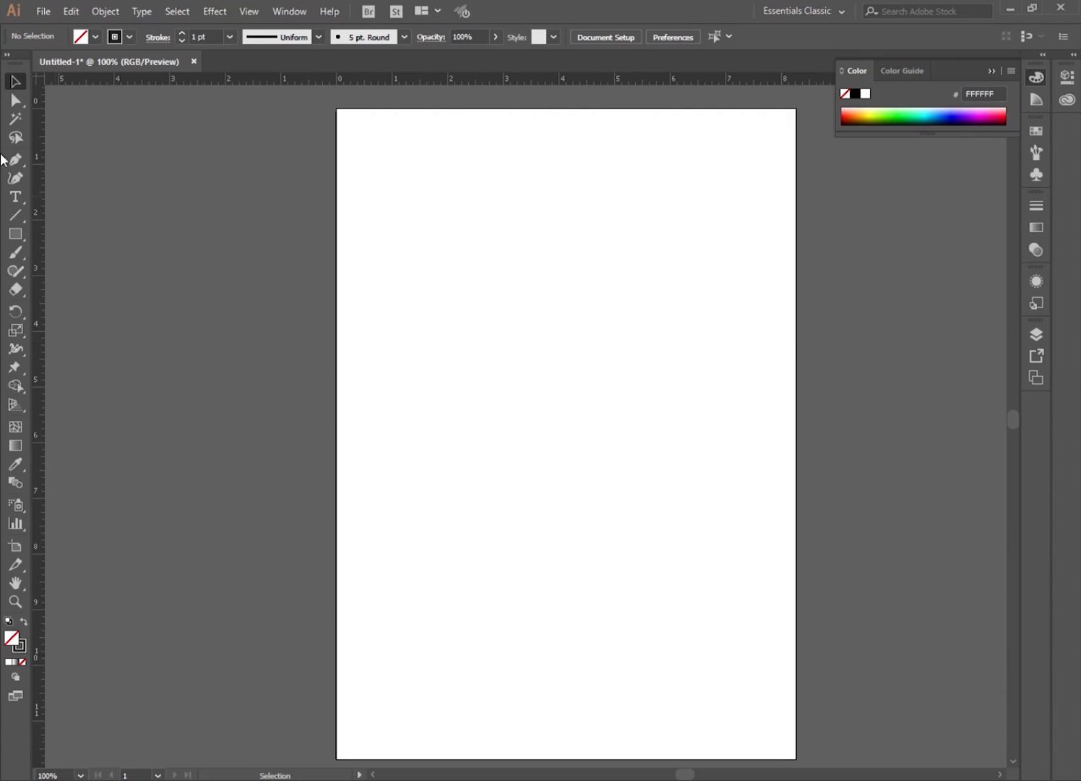
Place a vertical ruler guide at the centre of the page.
left_click_drag(44, 288, 566, 371)
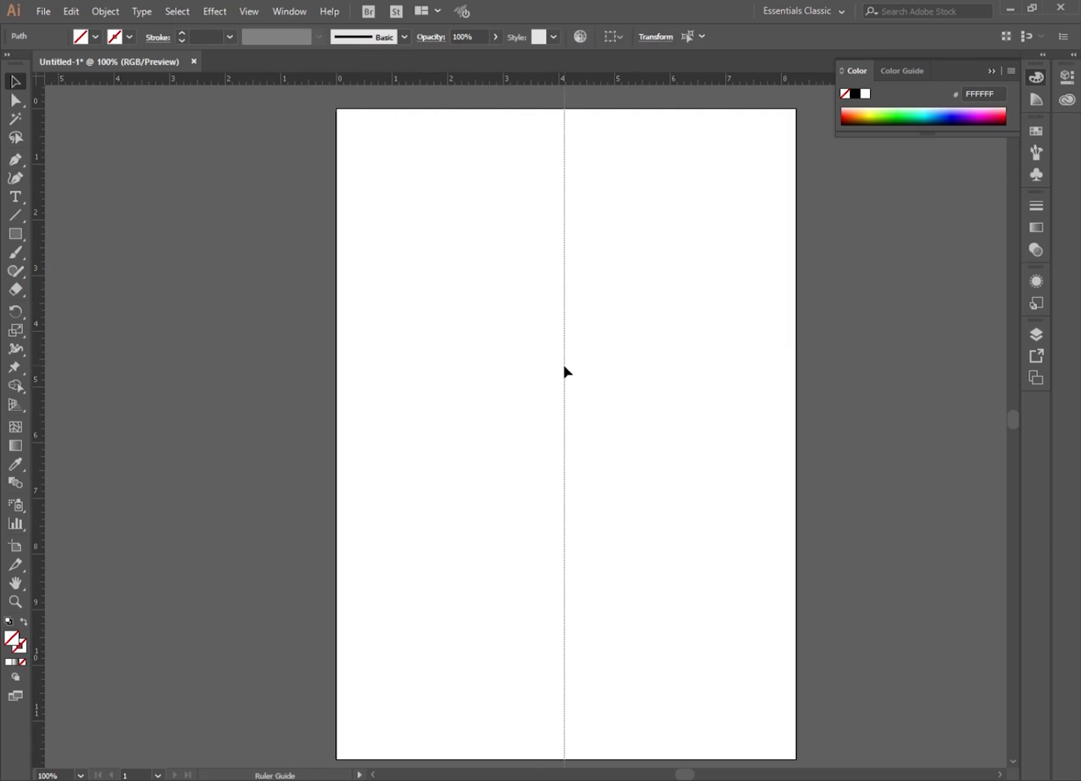
left_click(513, 403)
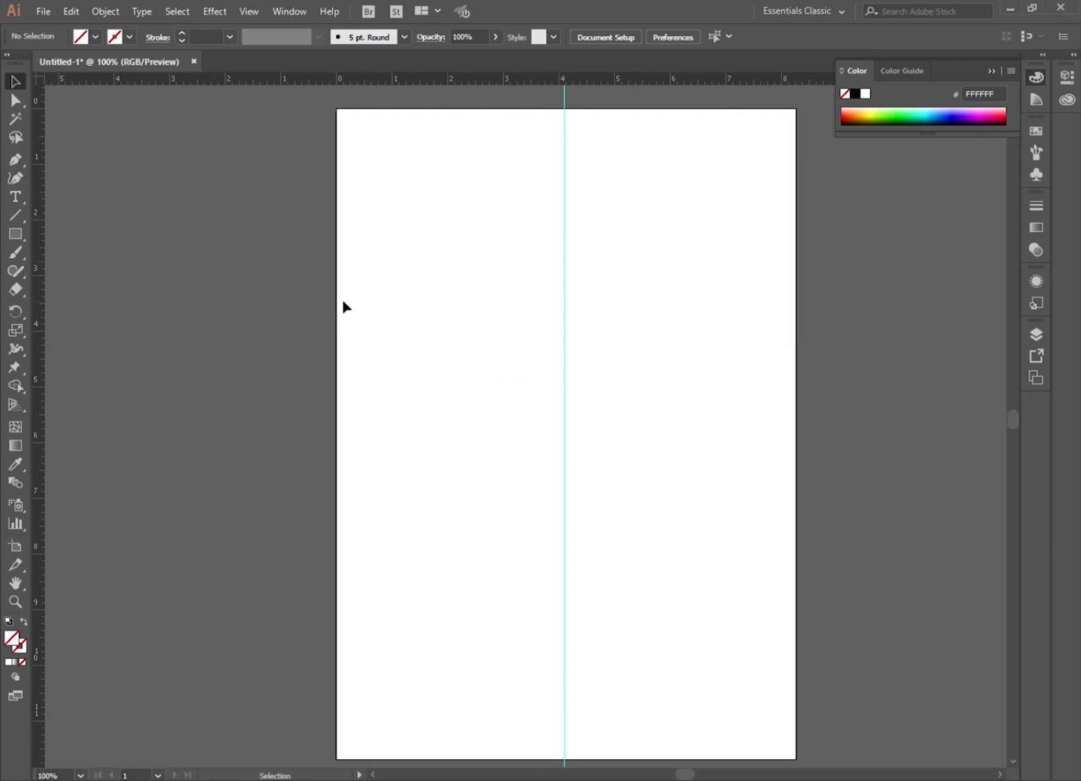
Draw an open three-sided path with the Pen tool, about 1.19 in wide, forming the left half of a rectangle against the guide.
left_click(15, 162)
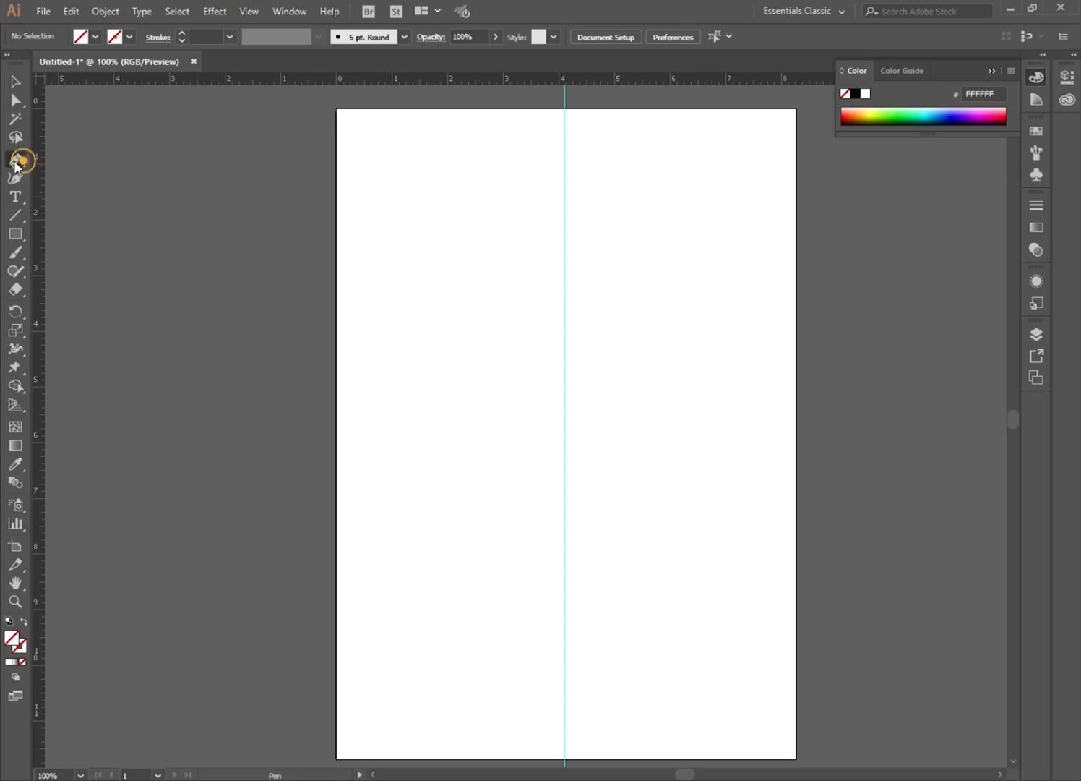
left_click(564, 264)
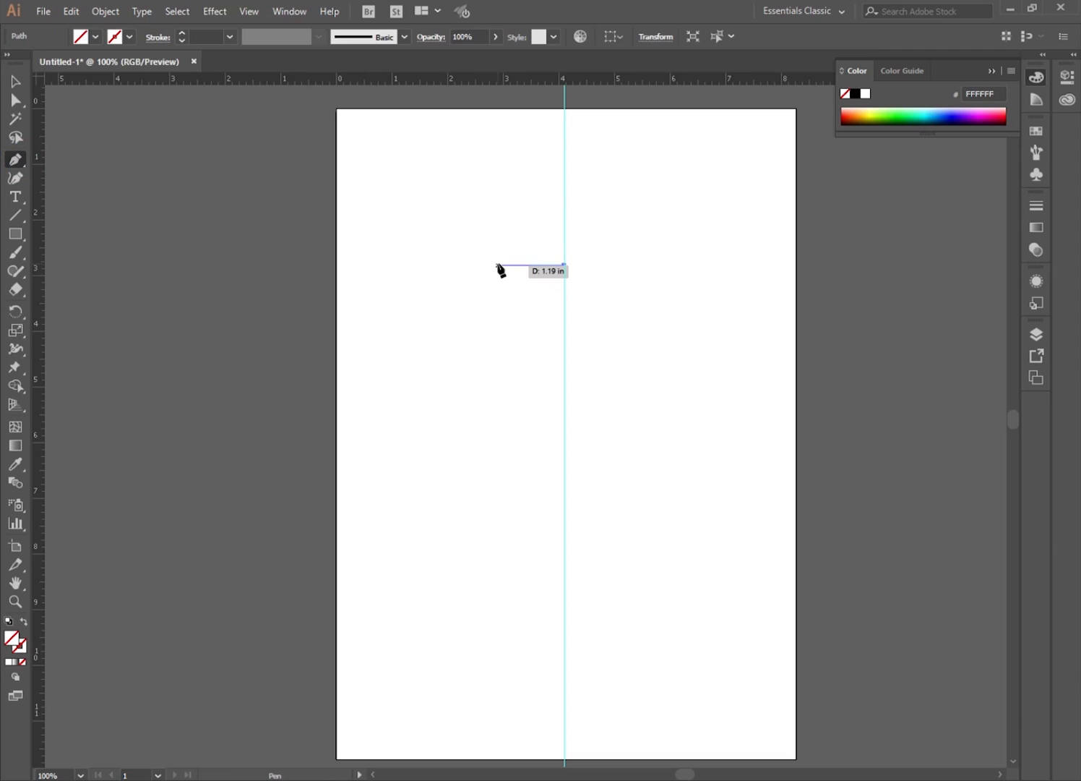
left_click(497, 266)
left_click(498, 482)
left_click(564, 483)
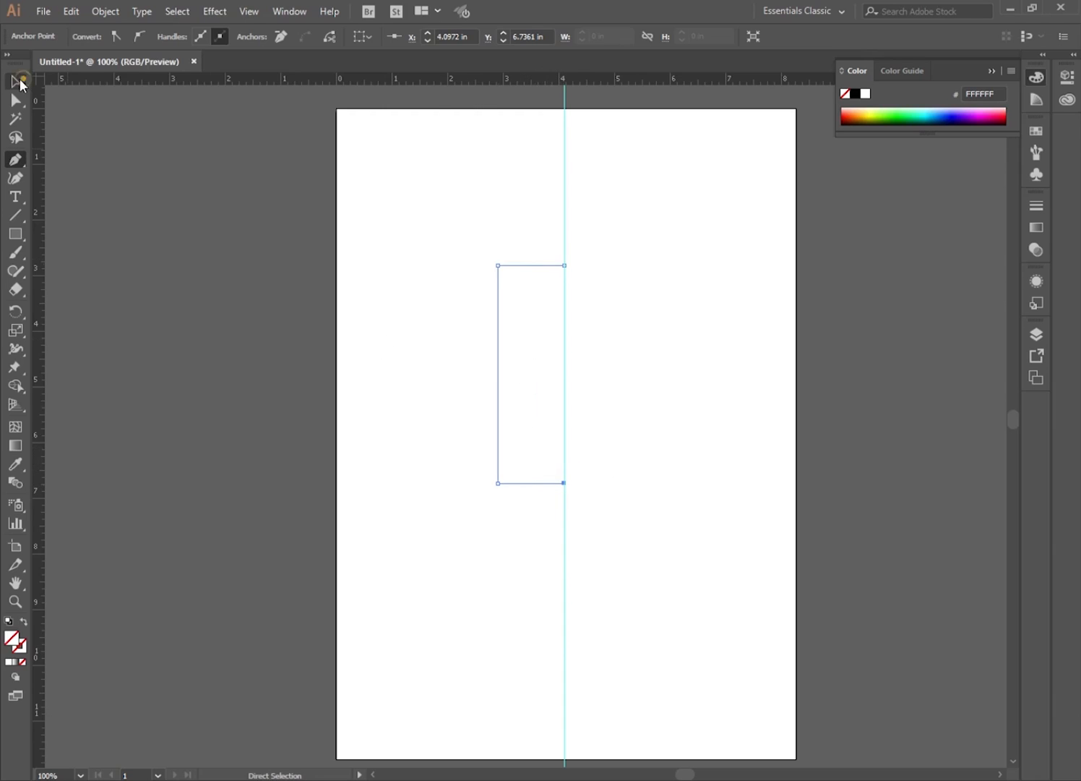
left_click(17, 81)
left_click(464, 329)
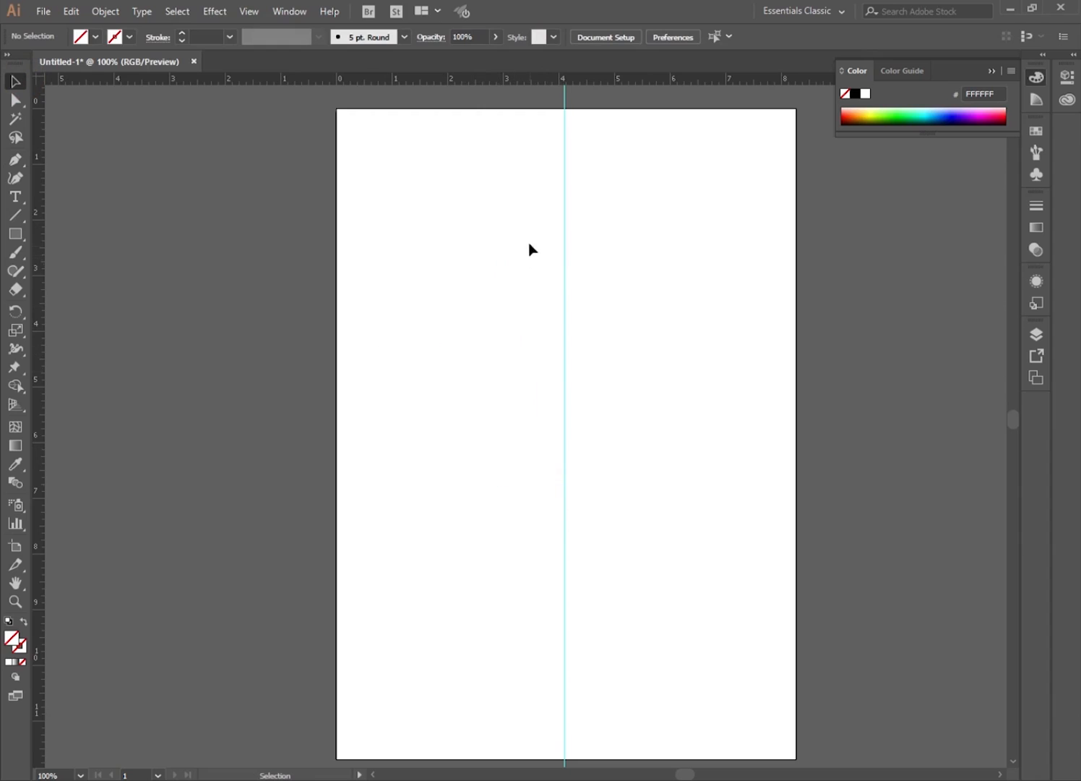
Give the half-rectangle path a default black stroke with no fill.
left_click_drag(529, 244, 466, 357)
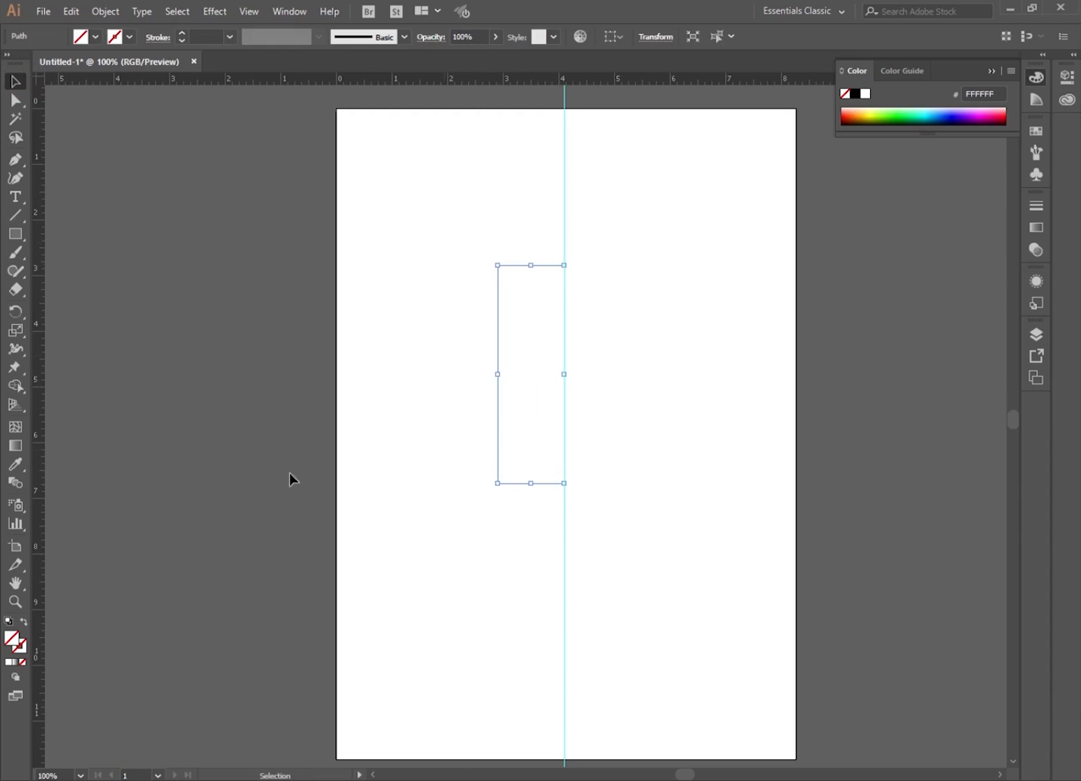
left_click(8, 621)
left_click(23, 662)
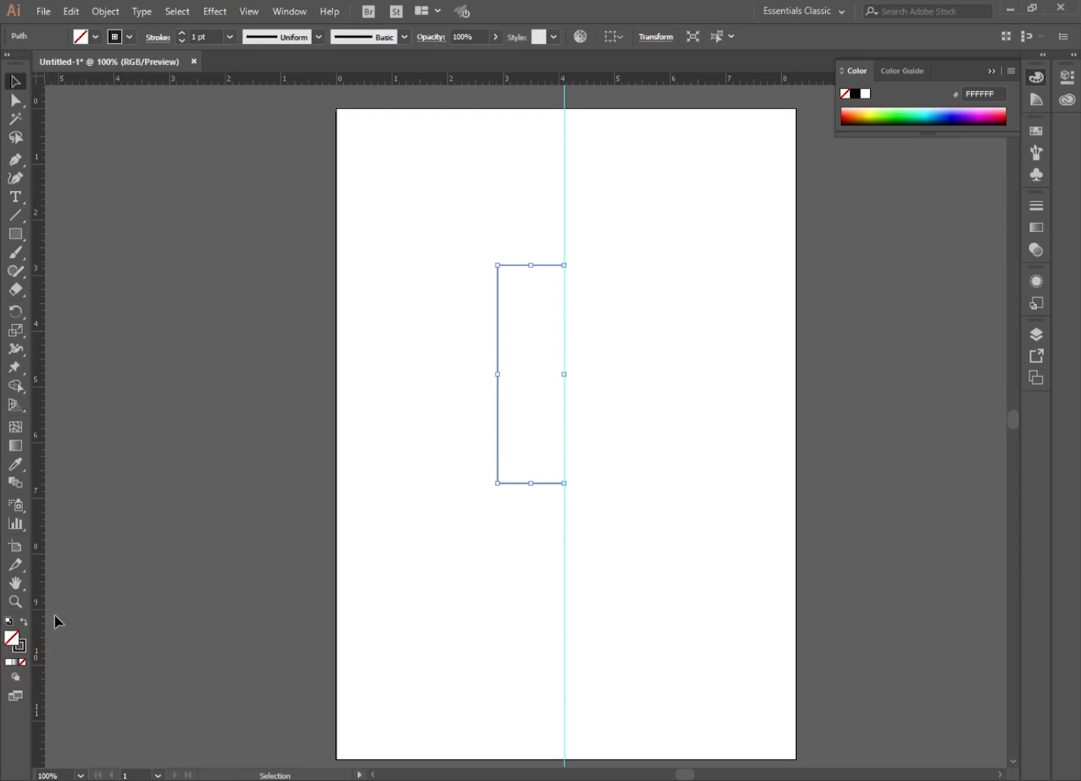
left_click(22, 643)
left_click(443, 361)
Reflect a copy of the half-rectangle path across the vertical axis.
left_click_drag(528, 225, 478, 335)
right_click(498, 313)
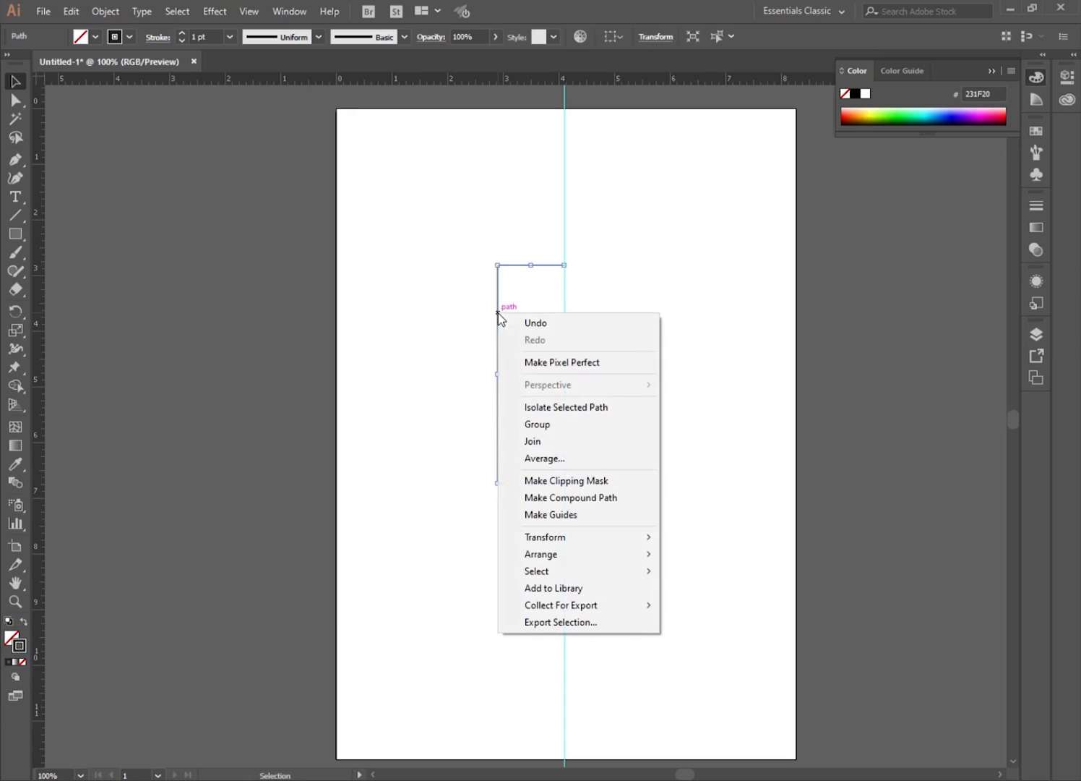
mouse_move(643, 539)
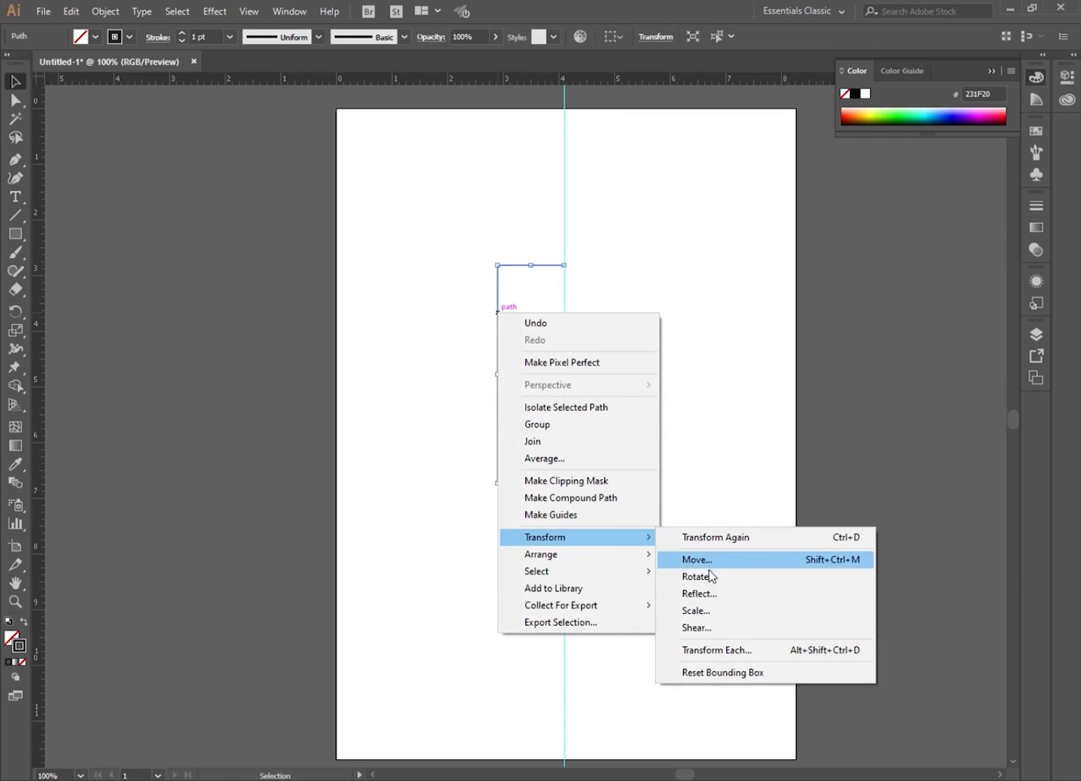
left_click(698, 593)
left_click(744, 387)
left_click(741, 385)
left_click(776, 422)
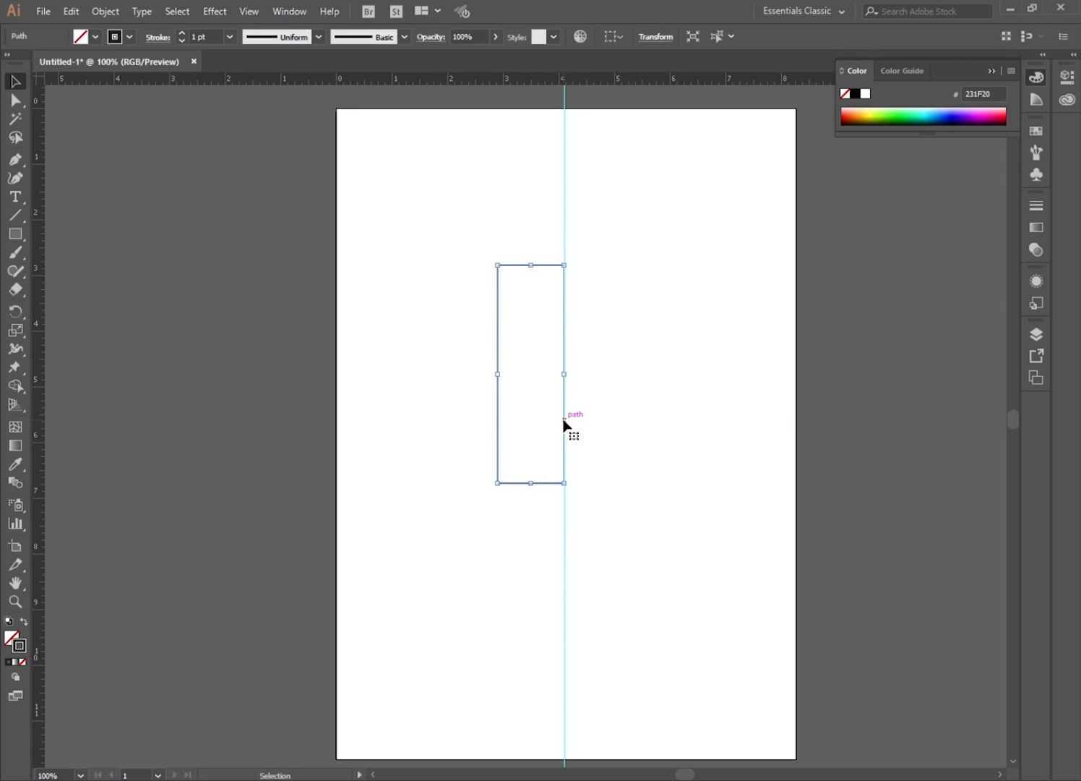
Move the reflected copy to the right of the guide so the two halves form a rectangle.
left_click(581, 397)
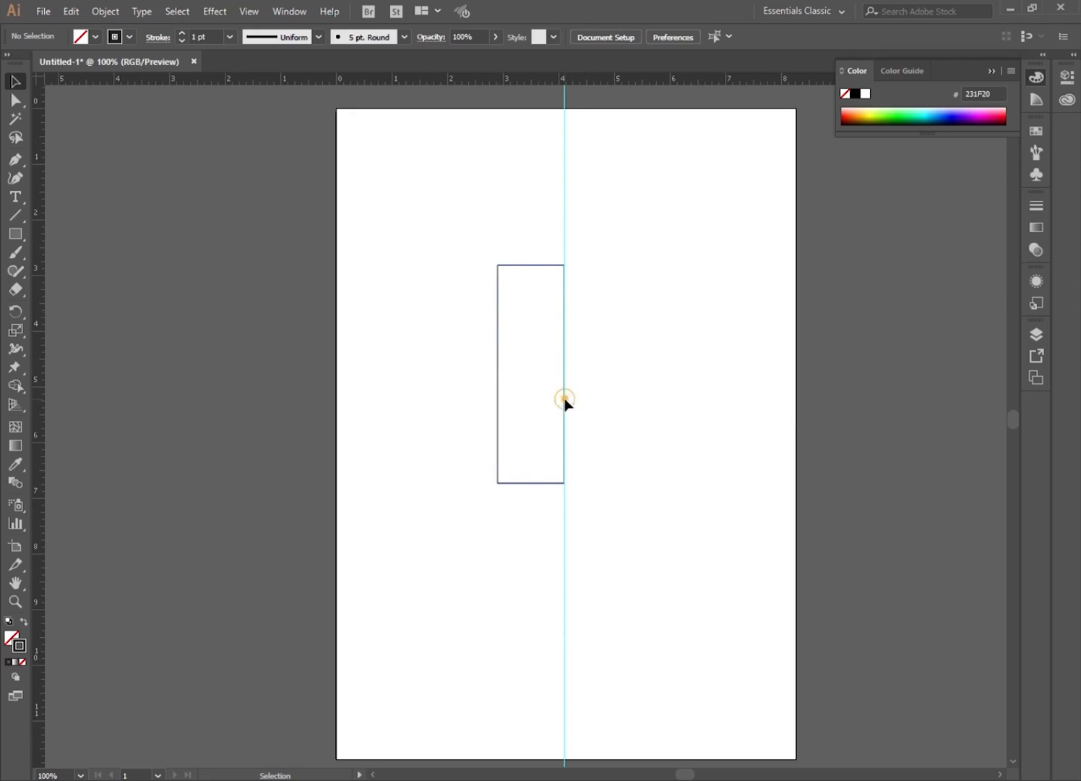
left_click(565, 399)
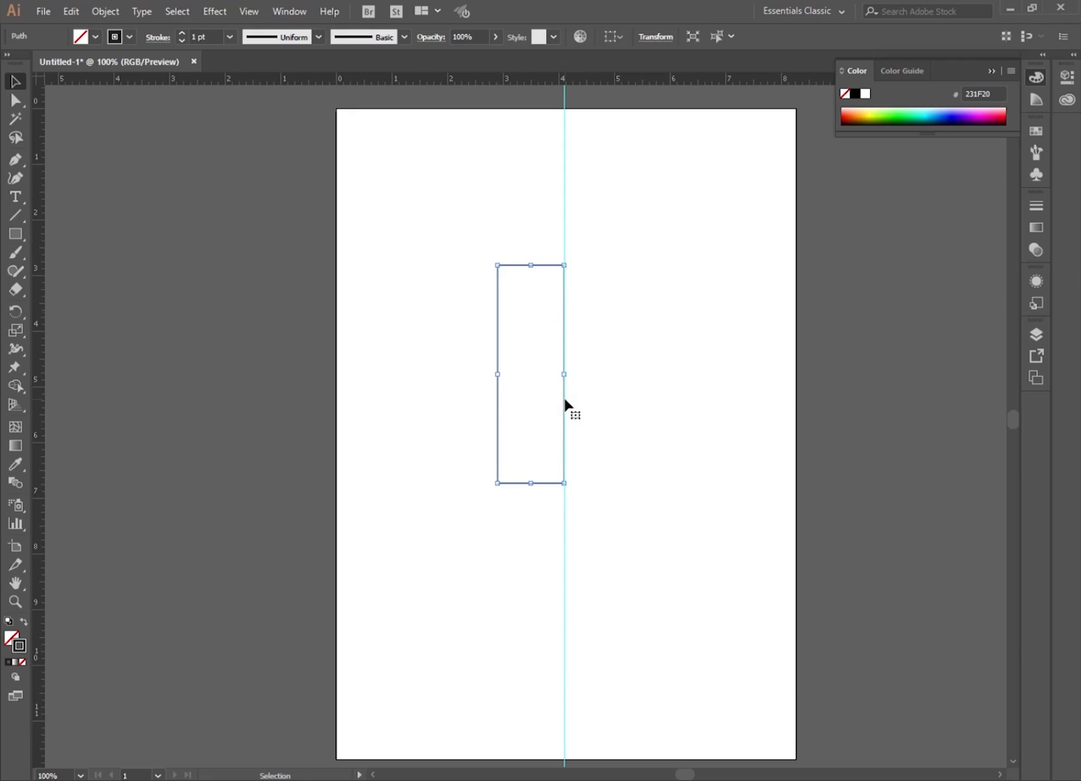
left_click(578, 403)
left_click_drag(566, 418, 633, 417)
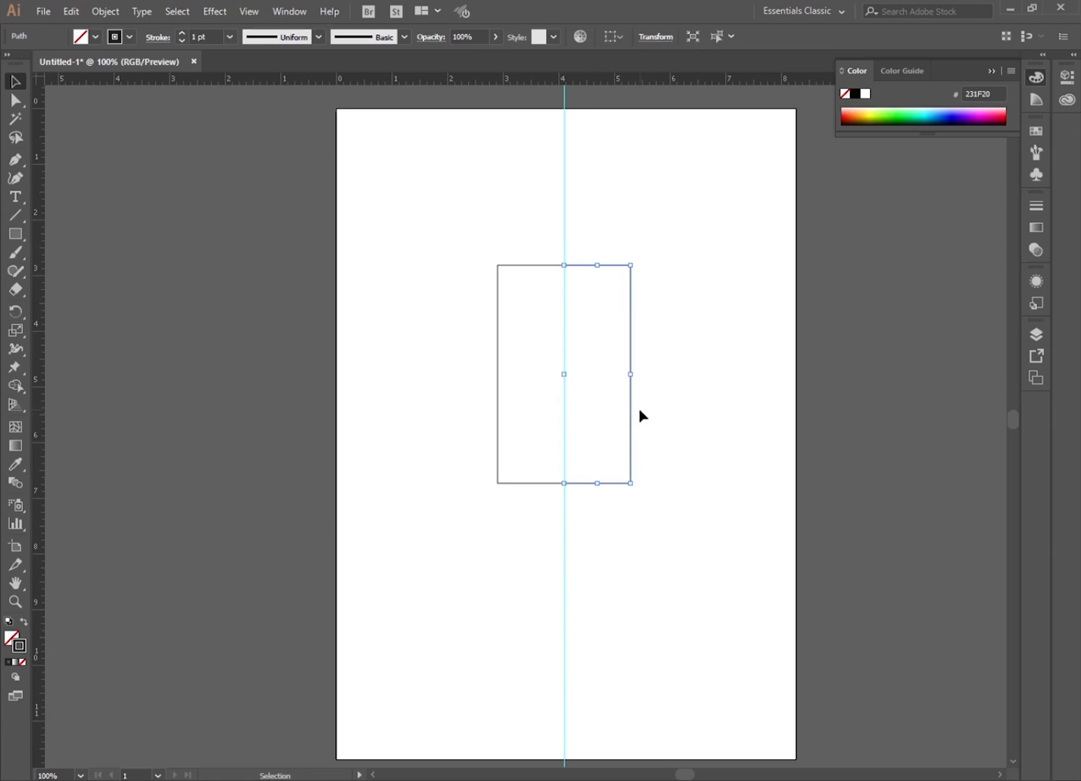
Hide the guides.
left_click(396, 358)
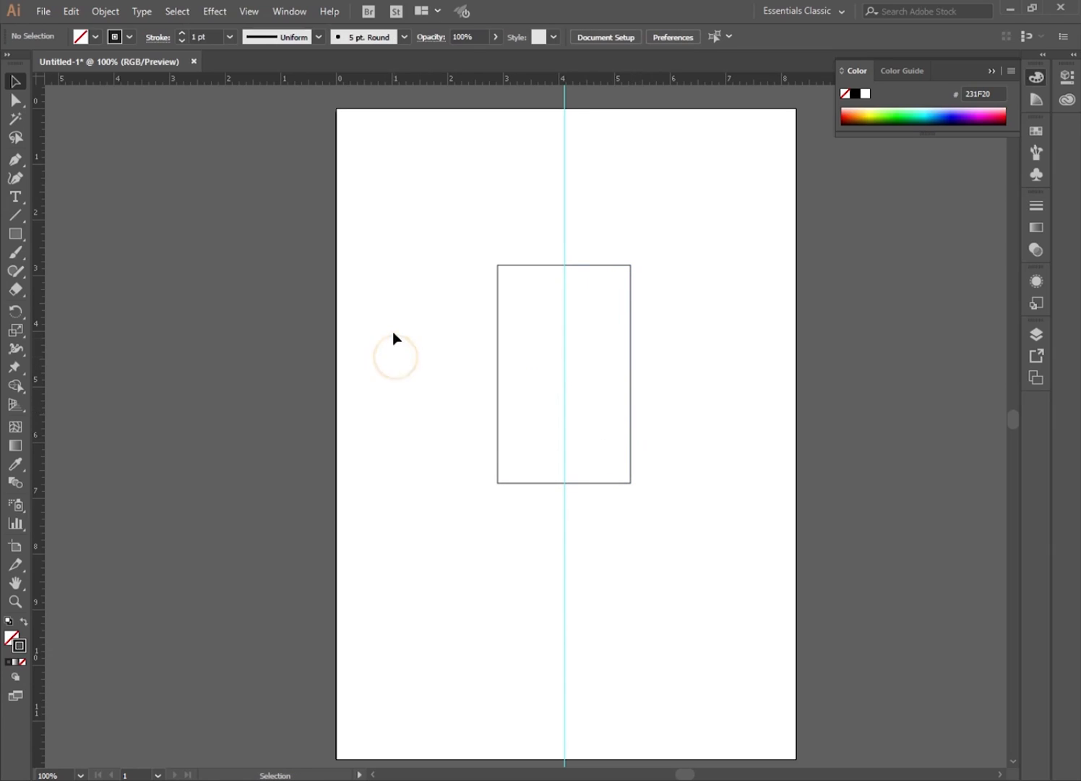
left_click(564, 176)
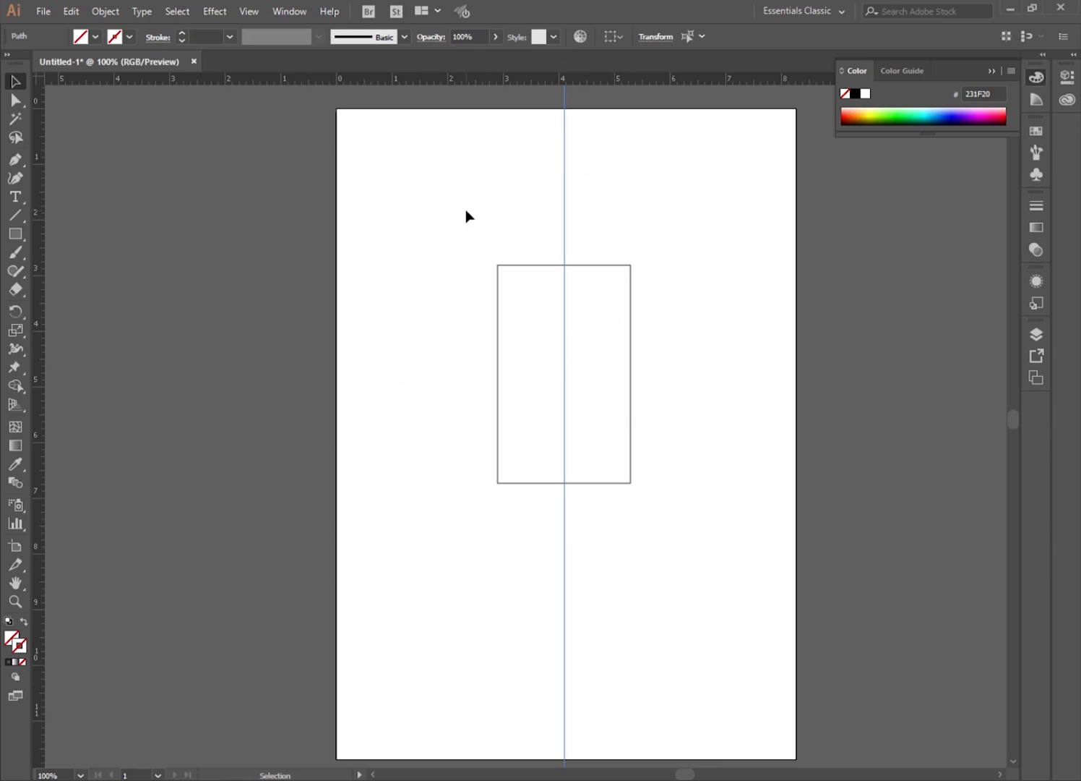
key("Delete")
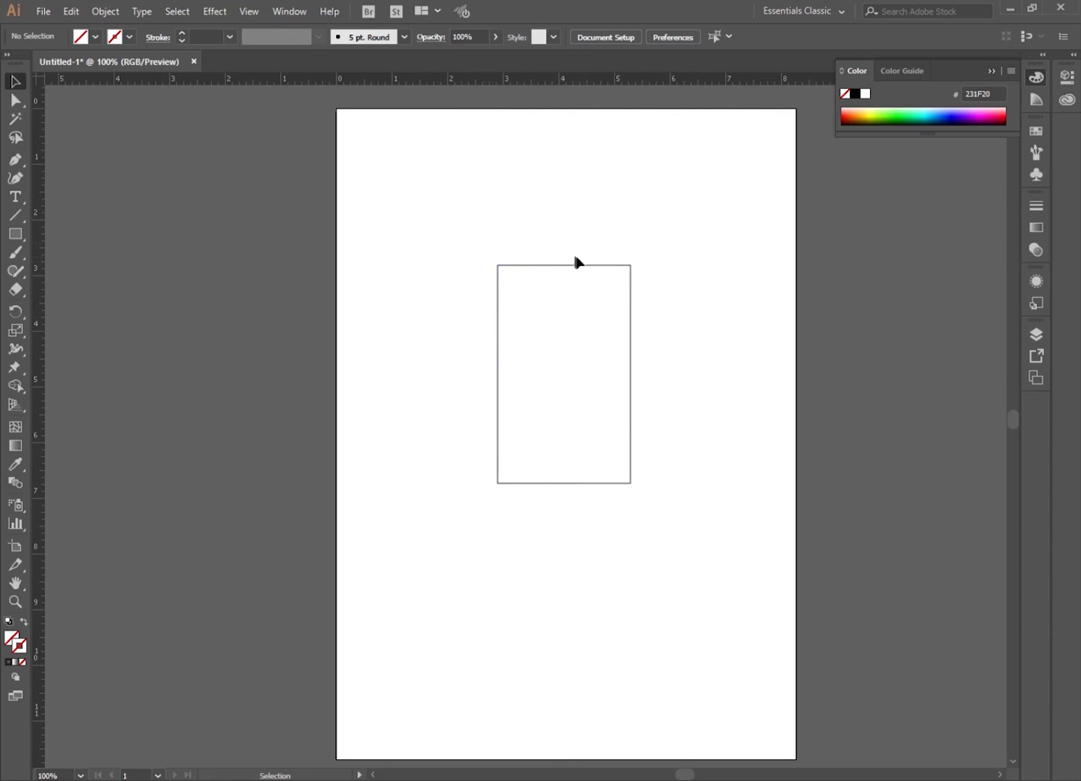
left_click(551, 526)
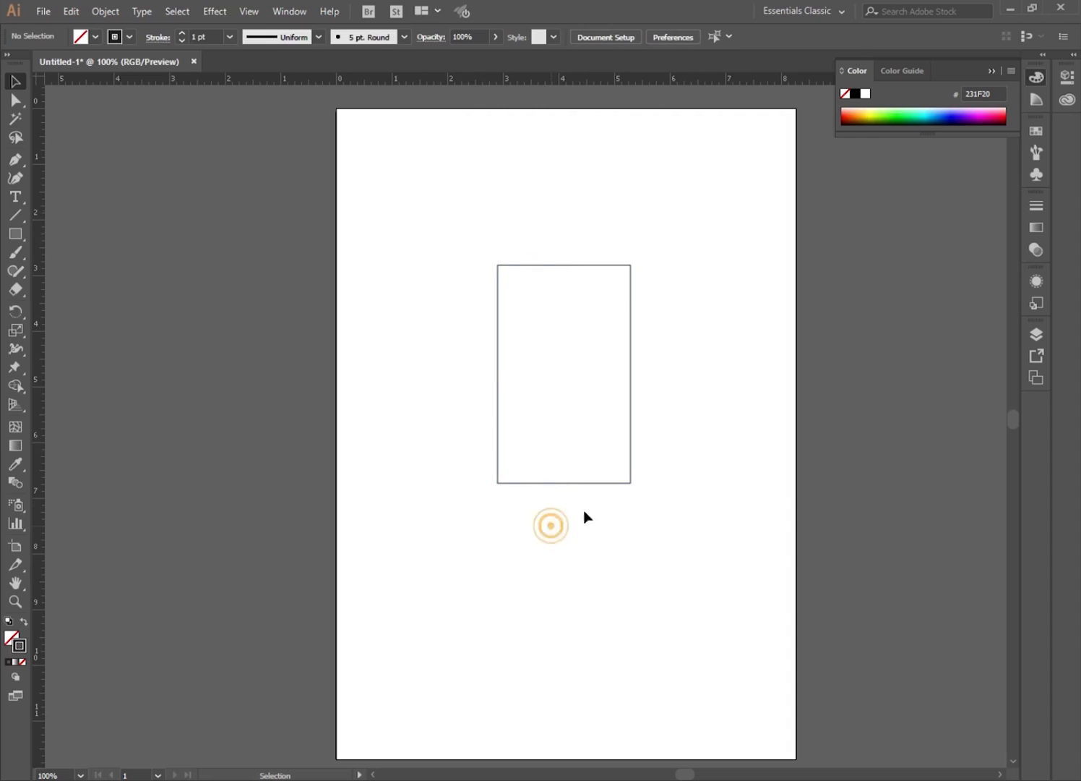
left_click(631, 431)
left_click(497, 432)
left_click(437, 358)
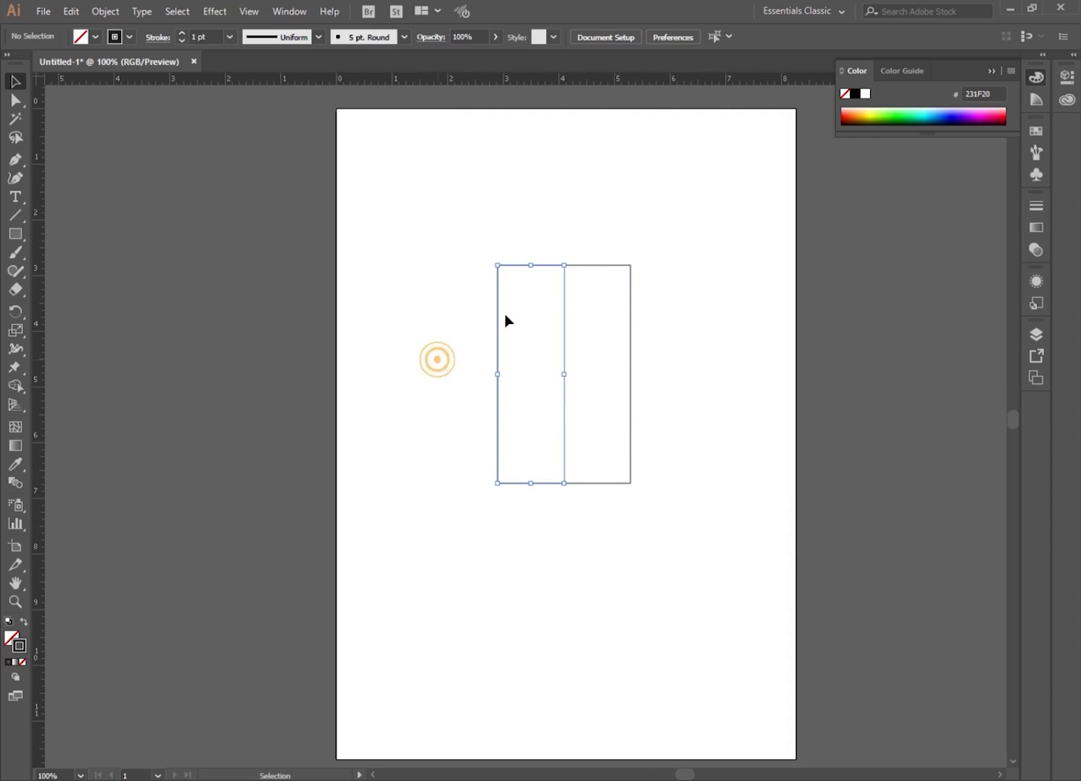
left_click(591, 266)
left_click(562, 230)
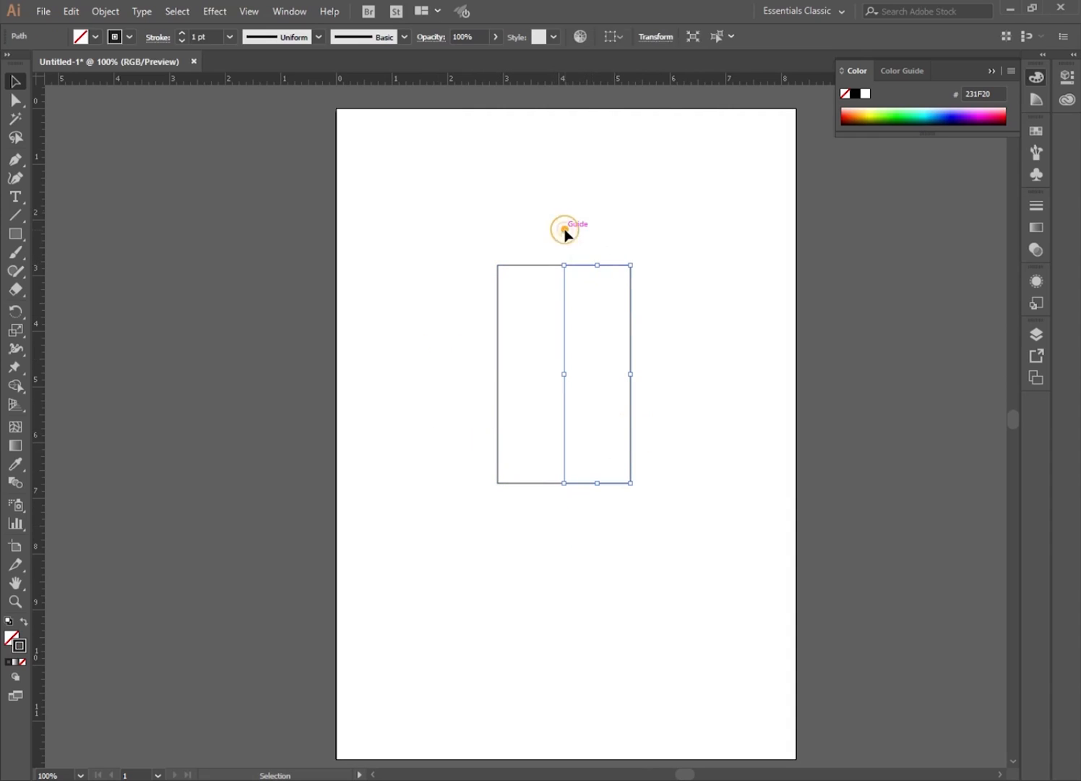
left_click(525, 266)
left_click(485, 214)
Join the two halves' top endpoints at the centre with the Direct Selection tool.
left_click(20, 101)
left_click_drag(545, 238, 591, 284)
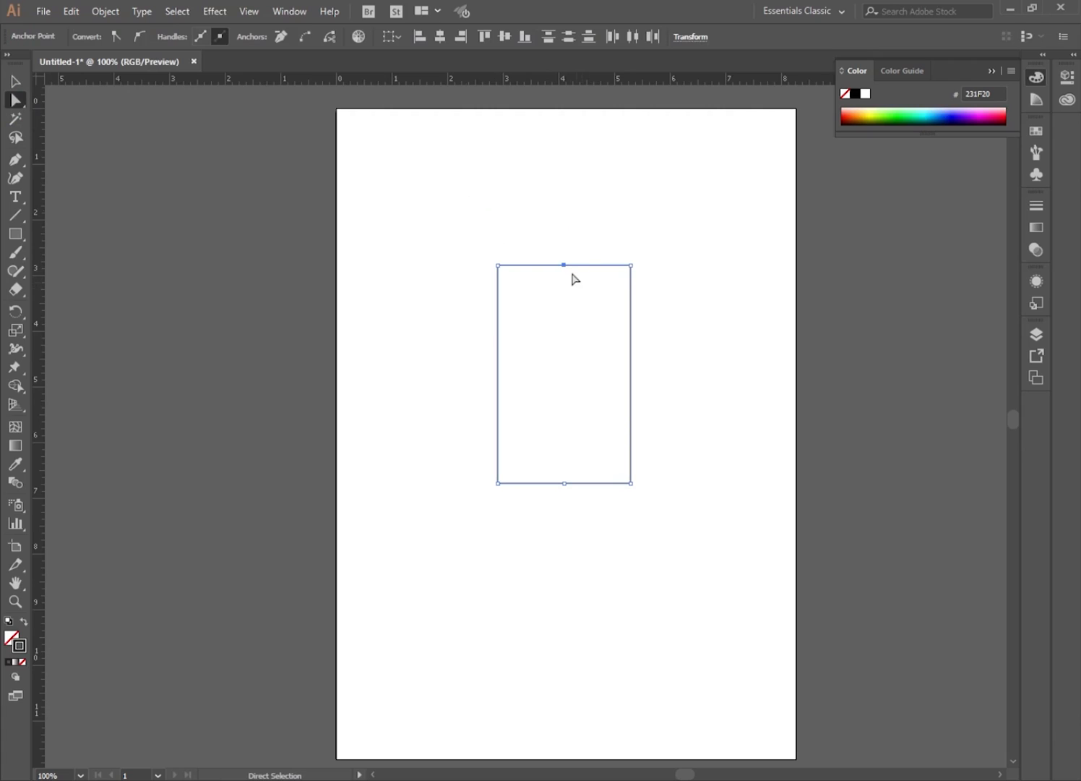
right_click(574, 230)
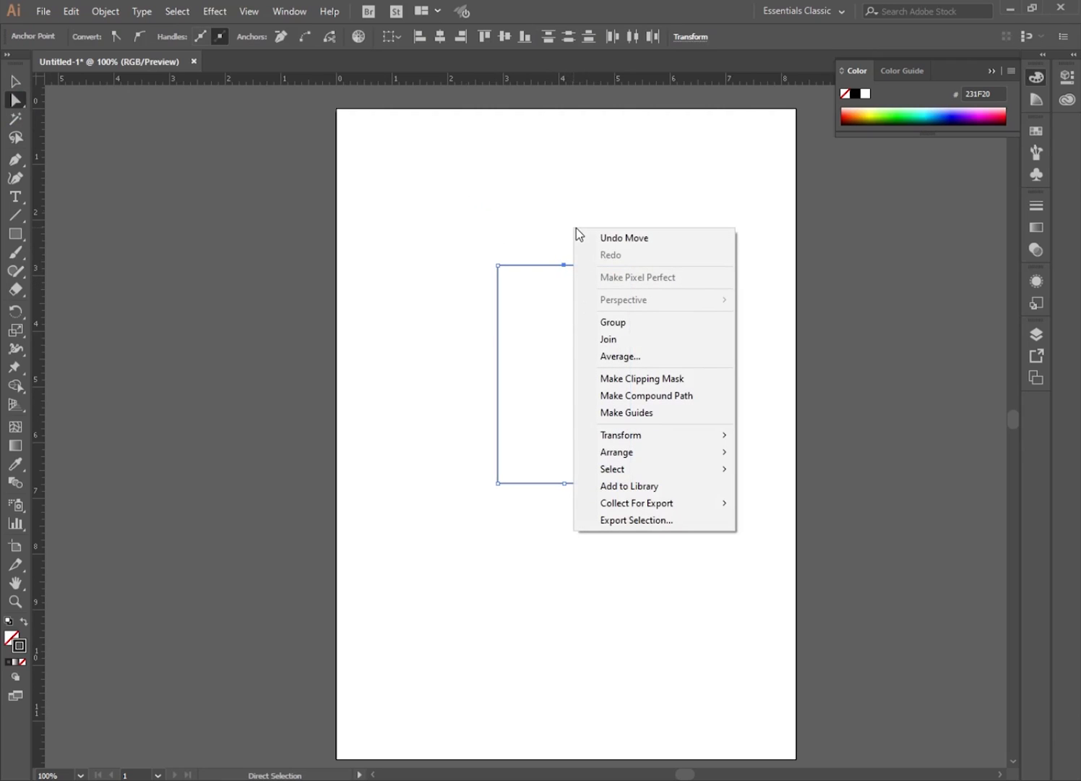
left_click(613, 341)
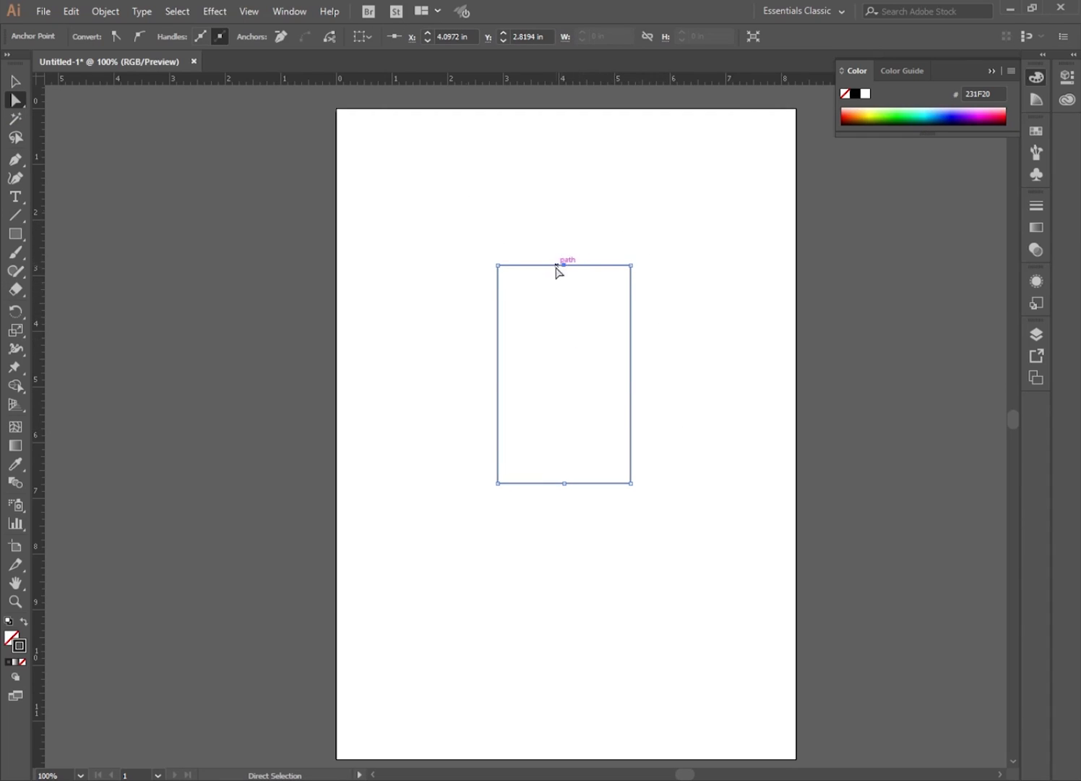
Join the two halves' bottom endpoints at the centre to close the rectangle.
left_click(563, 519)
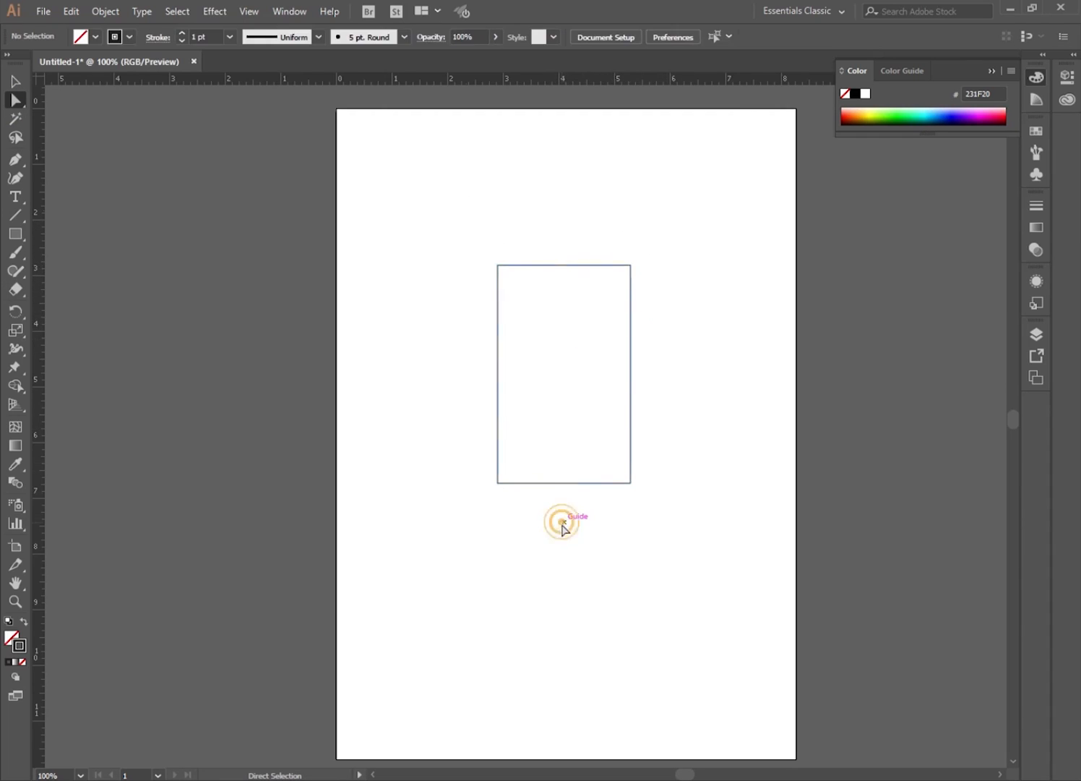
left_click_drag(546, 507, 587, 470)
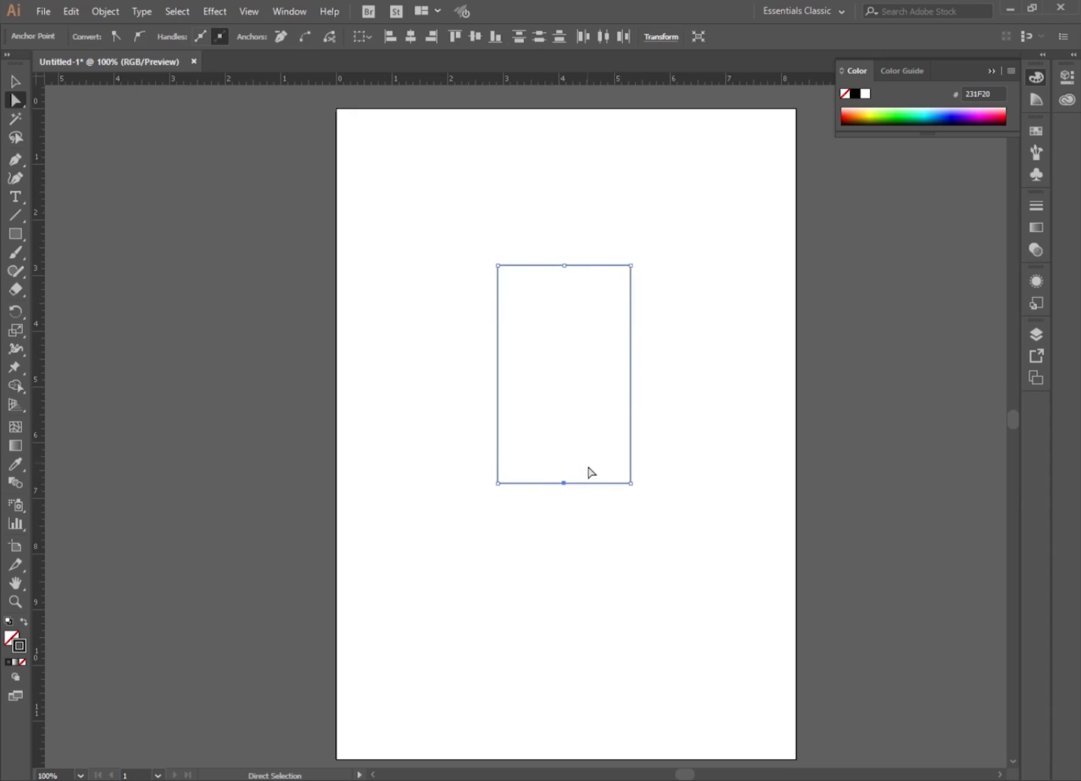
right_click(569, 494)
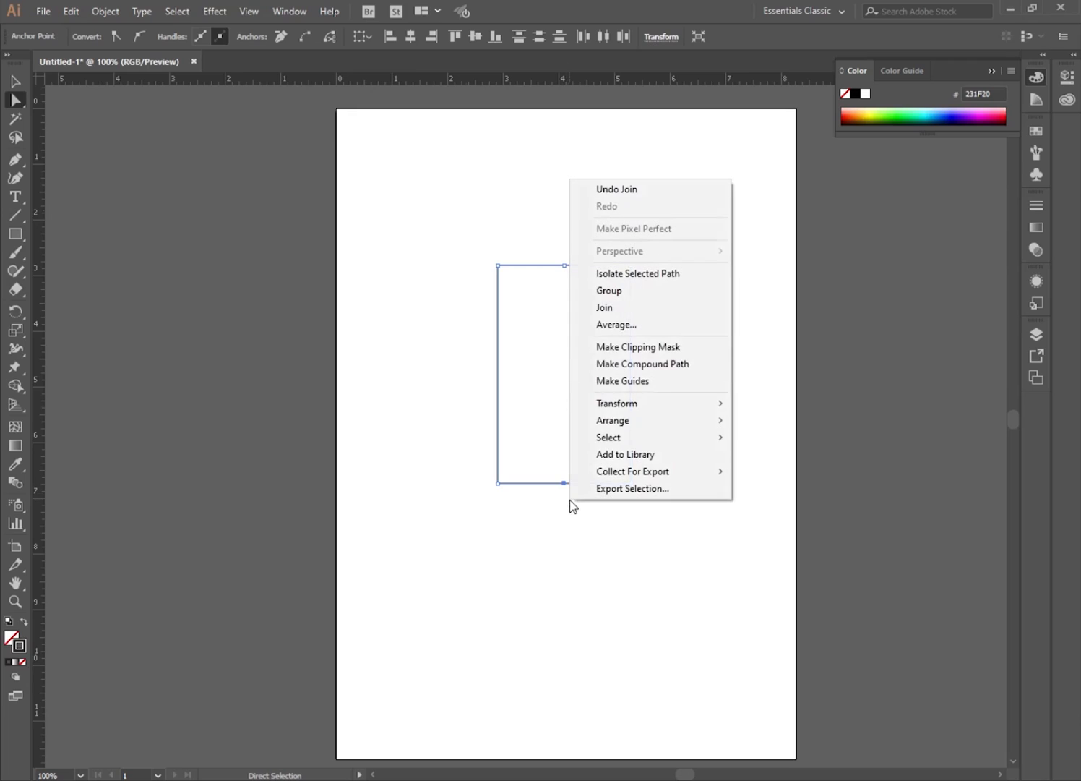
left_click(611, 308)
Move the closed rectangle up and to the left on the page.
left_click(15, 81)
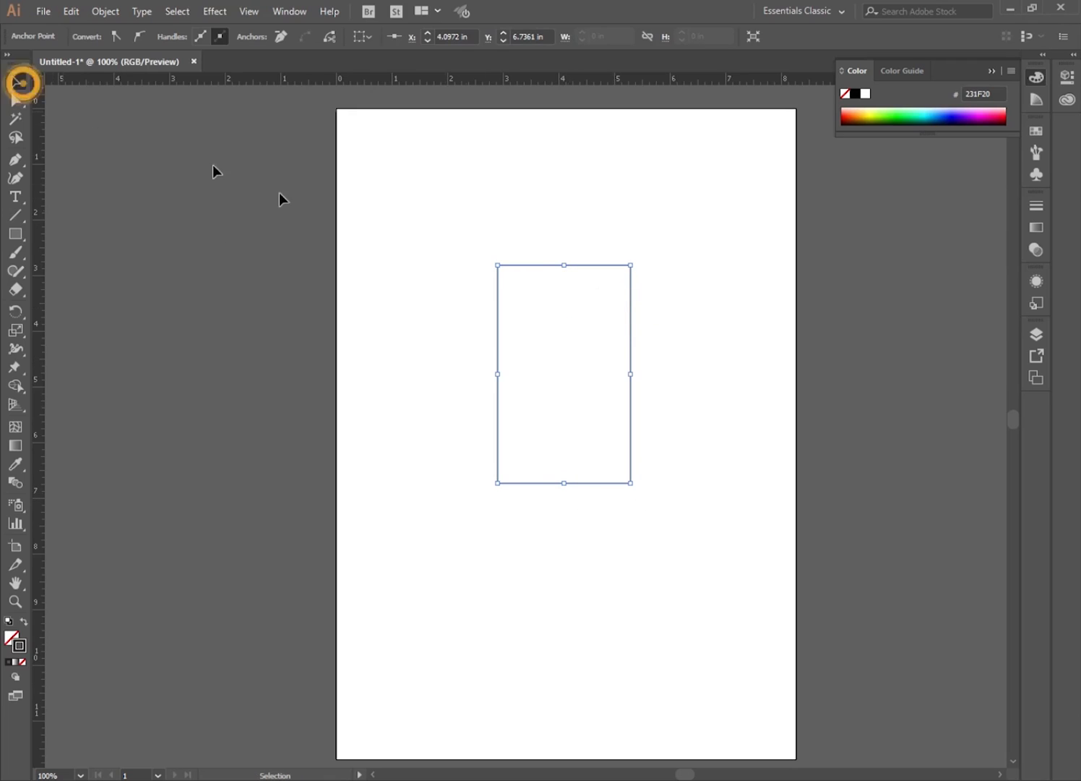
left_click(403, 241)
left_click_drag(547, 266, 454, 213)
Fill the rectangle with red F90000 using the Color Picker.
left_click(507, 544)
left_click(499, 429)
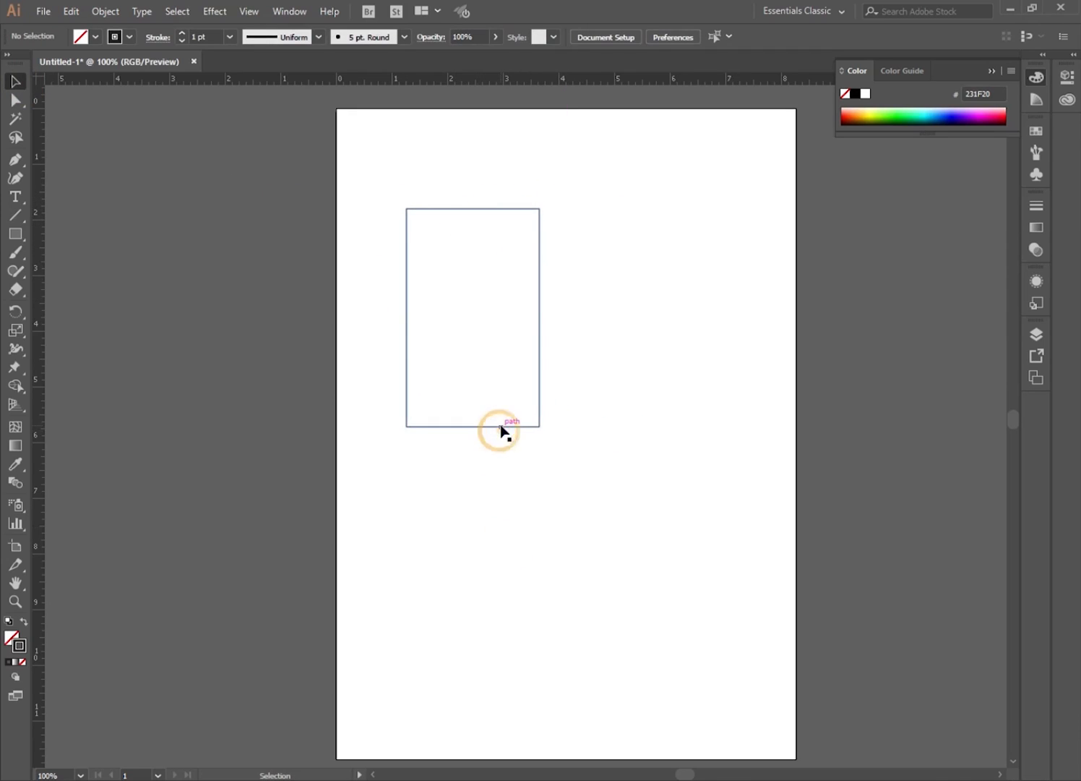
left_click(9, 621)
double_click(11, 636)
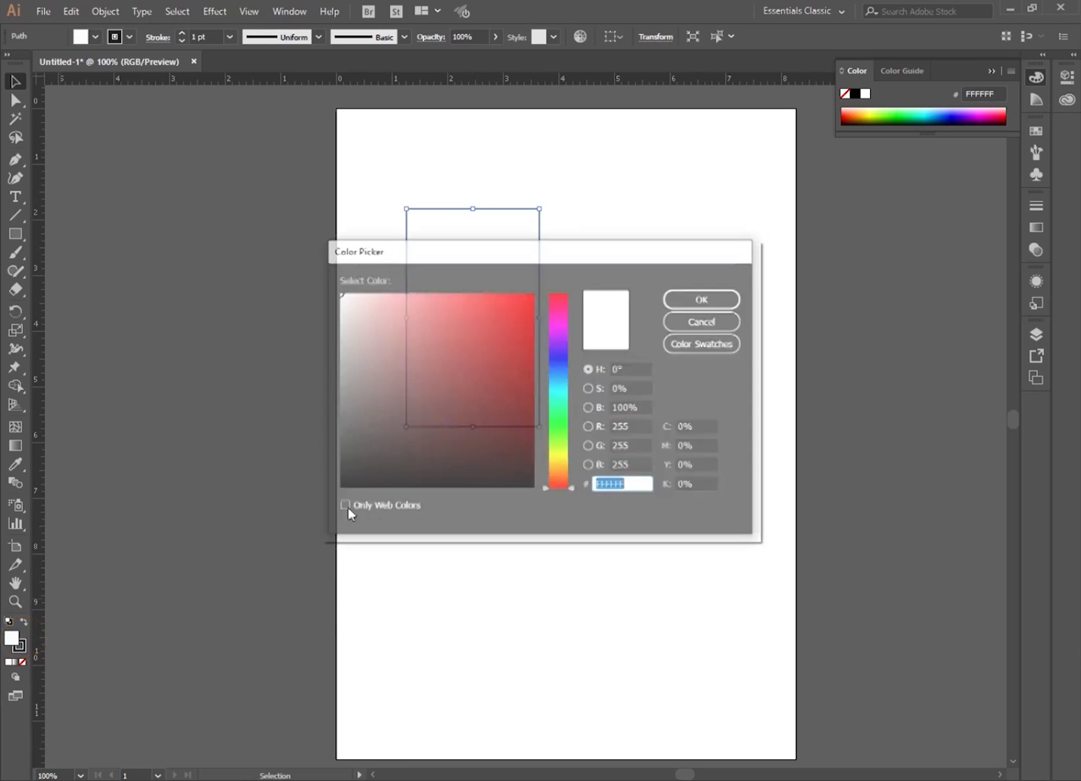
left_click_drag(490, 362, 570, 299)
left_click(695, 306)
left_click(514, 450)
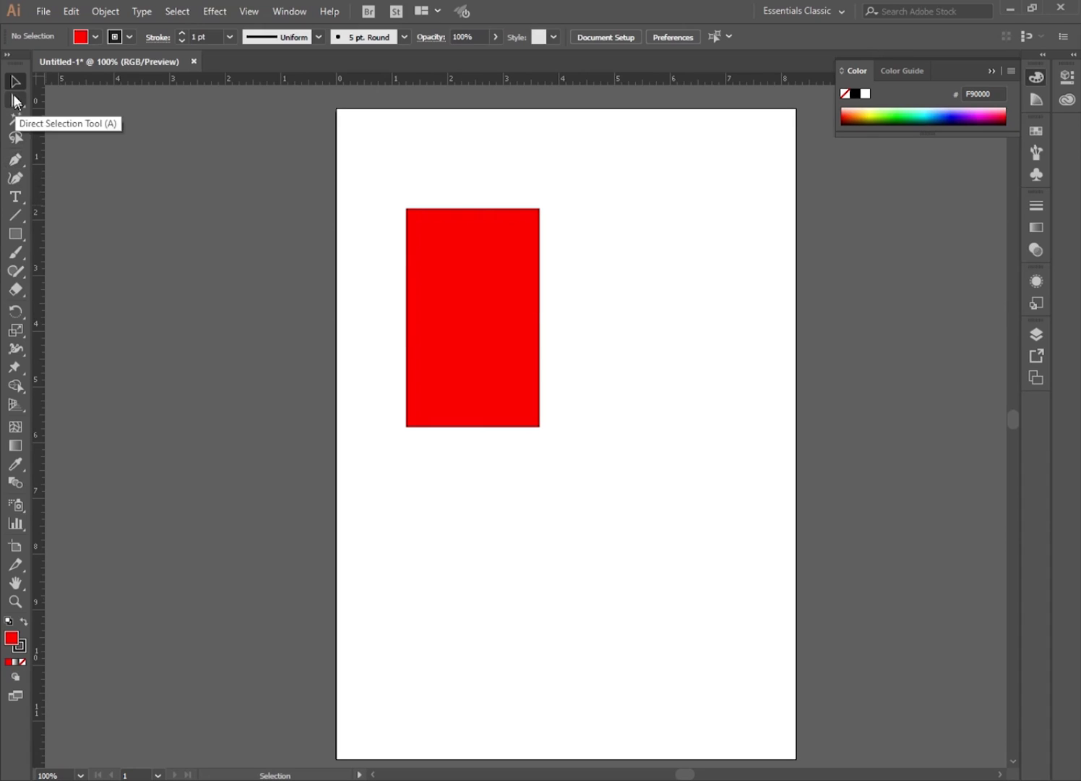
Delete the red rectangle and show the guides again.
left_click(507, 372)
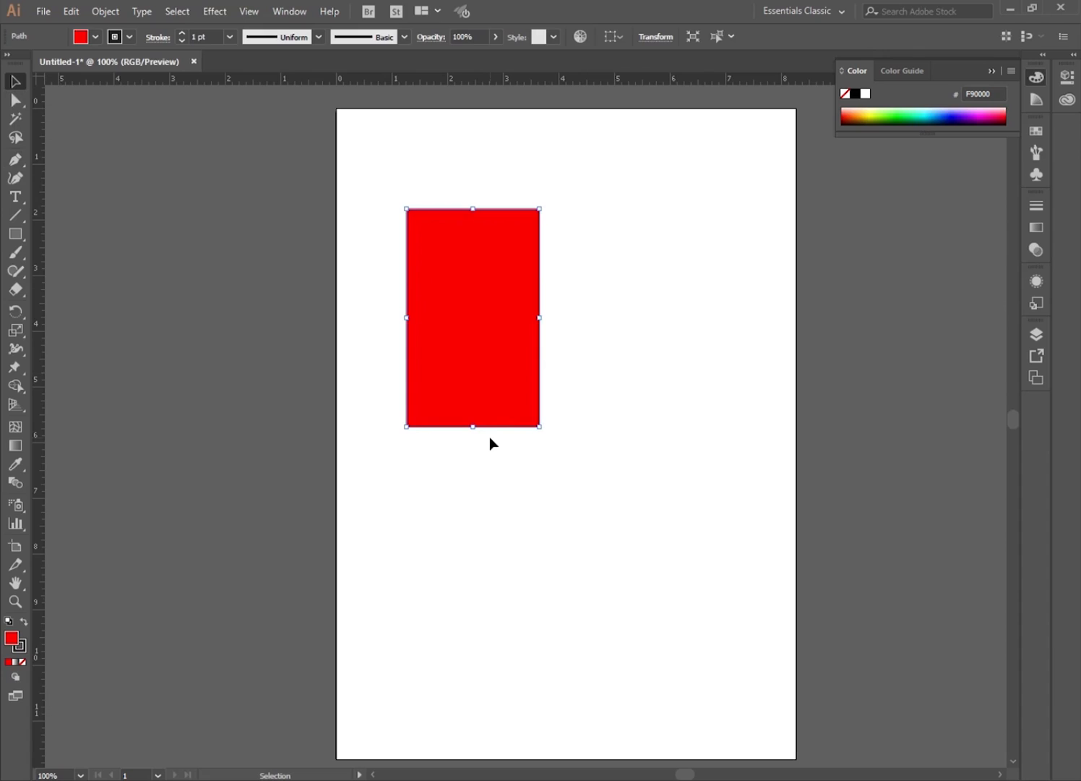
key("Delete")
key("a")
key("ctrl+semicolon")
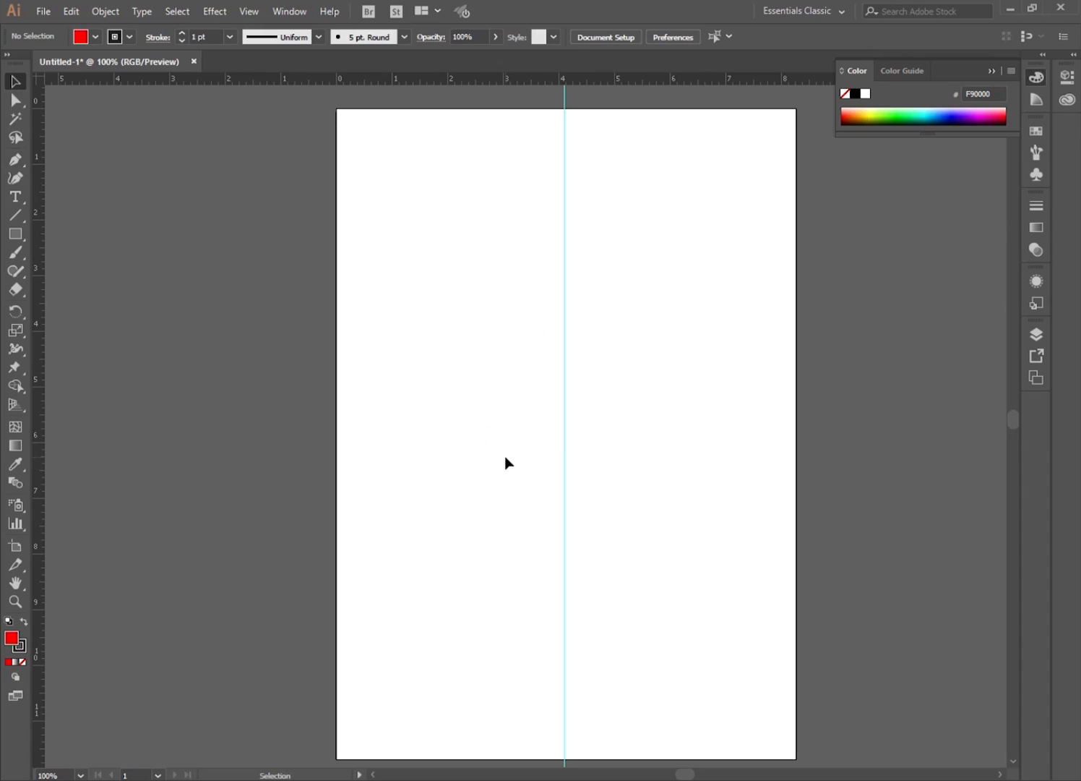
Draw the stepped left half of a tree outline with the Pen tool, starting and ending on the centre guide.
left_click(15, 159)
left_click(564, 222)
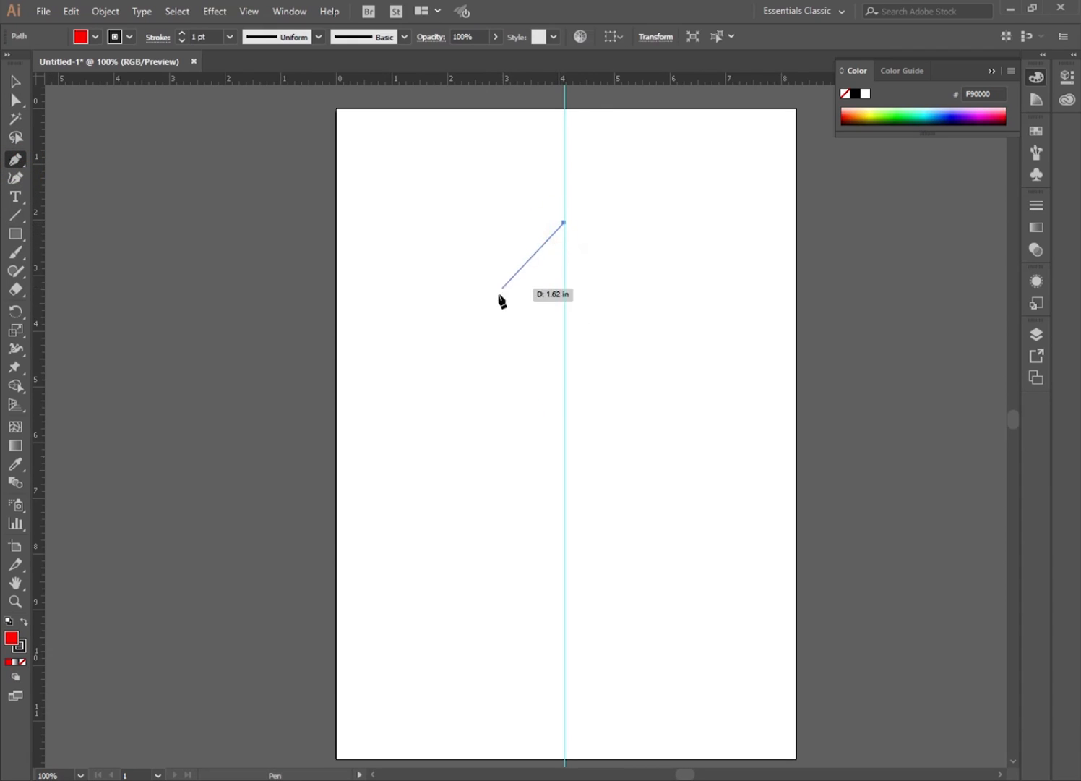
left_click(514, 329)
left_click(527, 329)
left_click(490, 437)
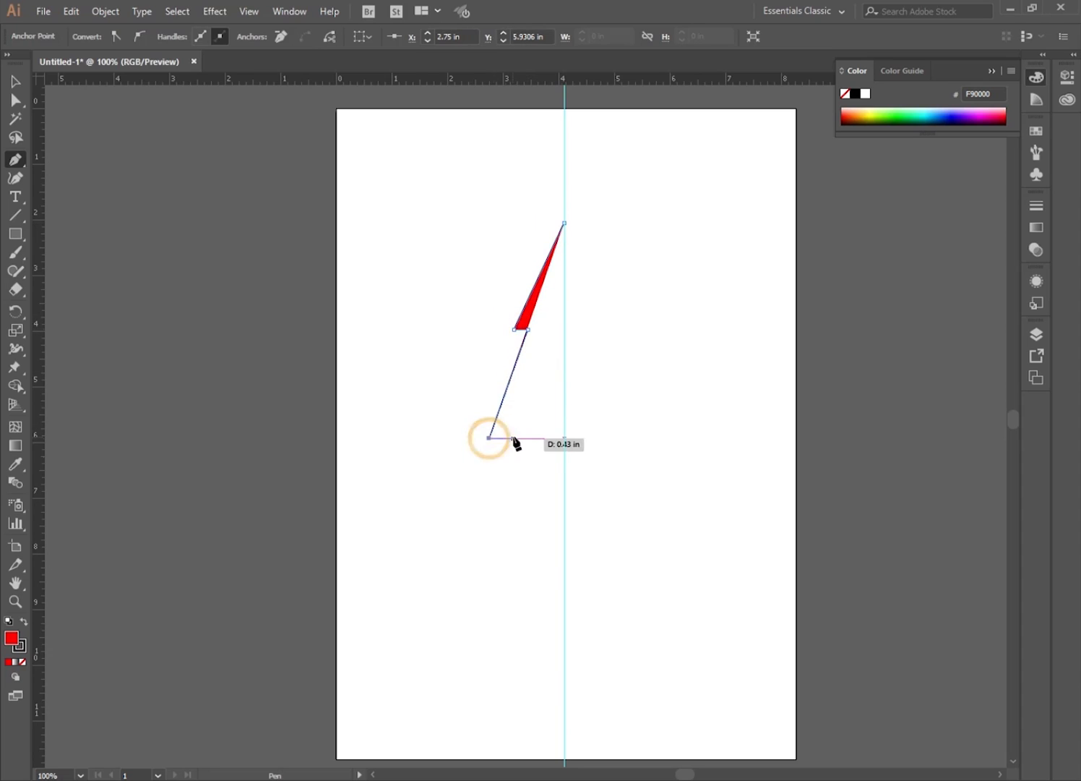
left_click(511, 438)
left_click(460, 561)
left_click(487, 561)
left_click(420, 711)
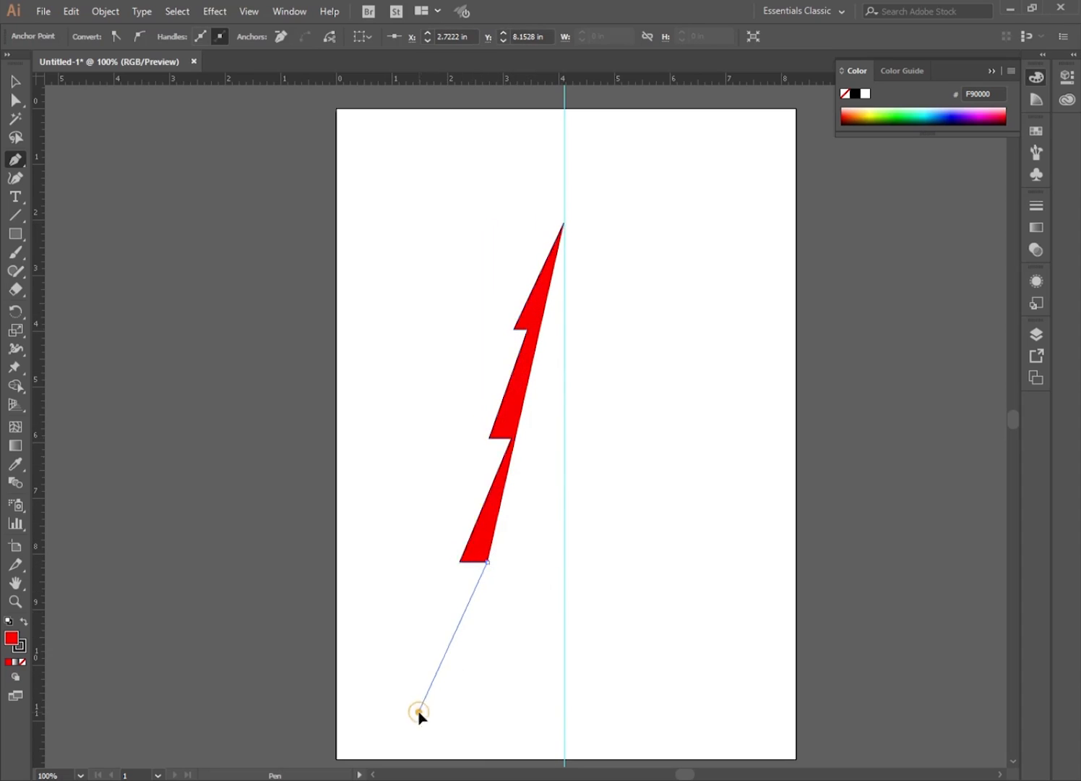
left_click(563, 715)
key("Escape")
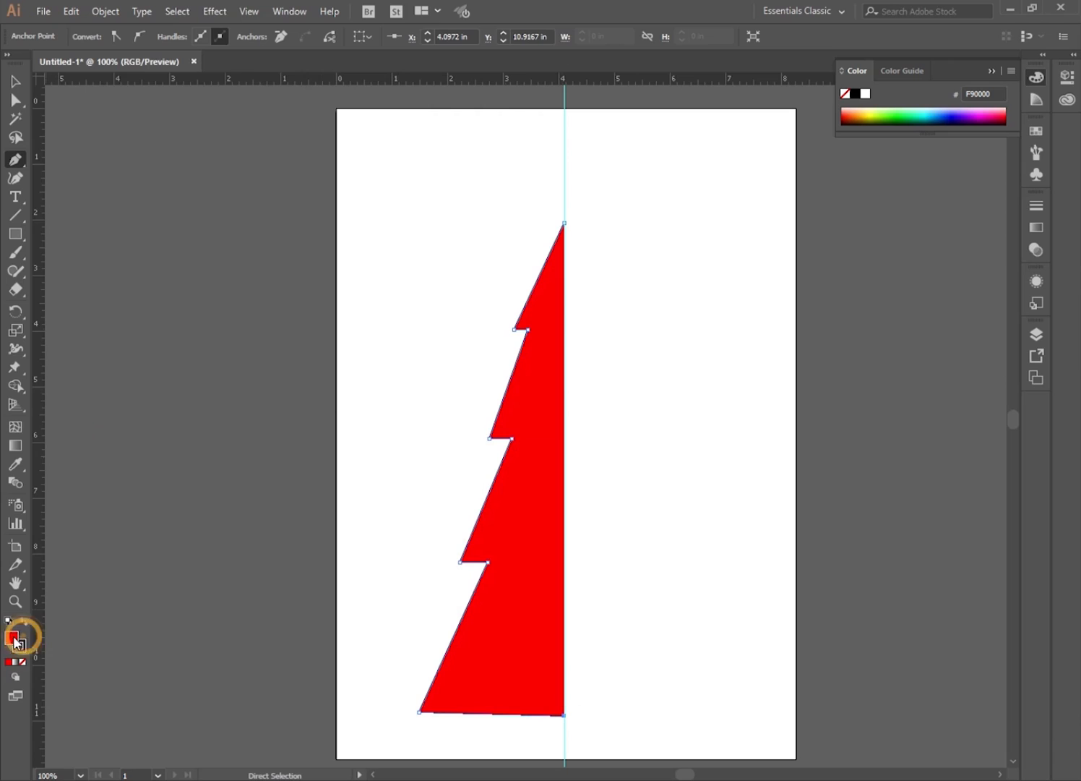
Remove the fill from the half tree path and deselect it.
left_click(23, 661)
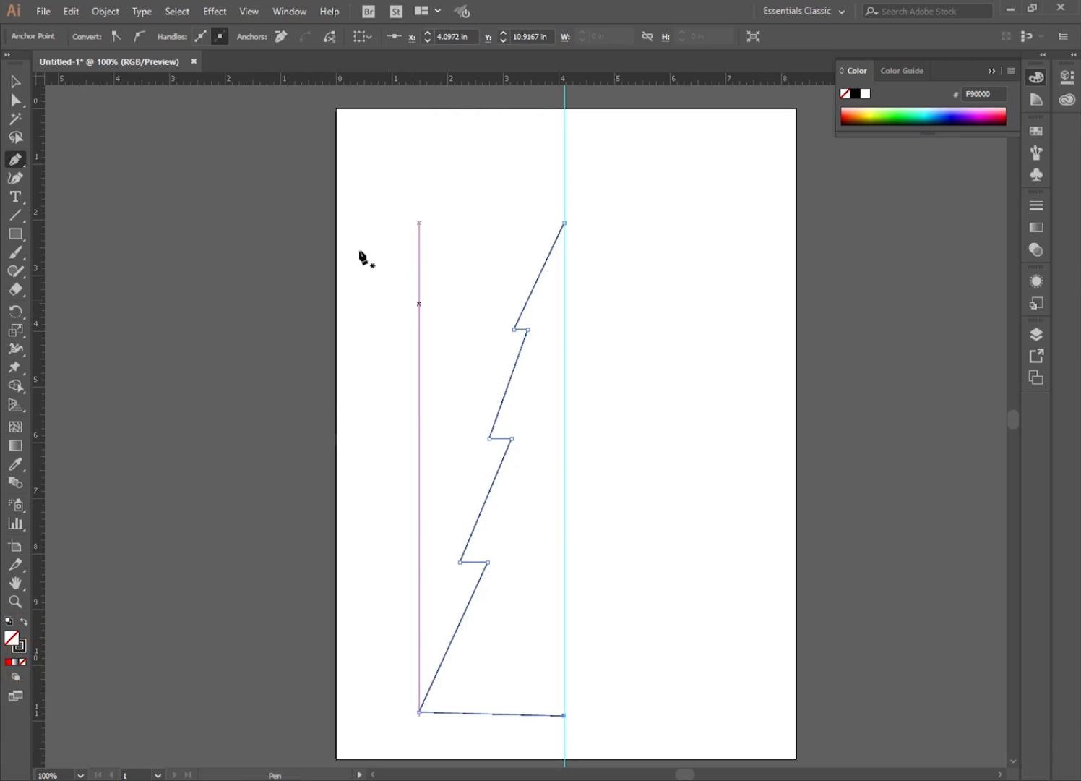
left_click(16, 81)
left_click(399, 191)
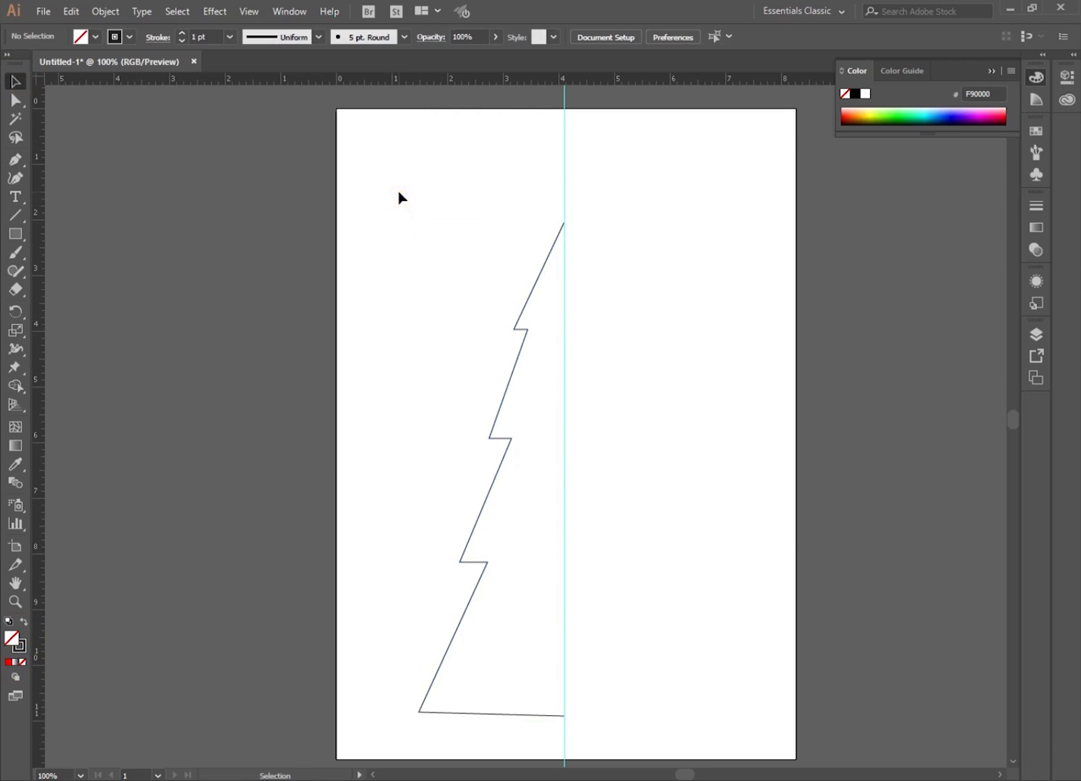
Reflect a copy of the half tree path across the vertical axis.
left_click(516, 362)
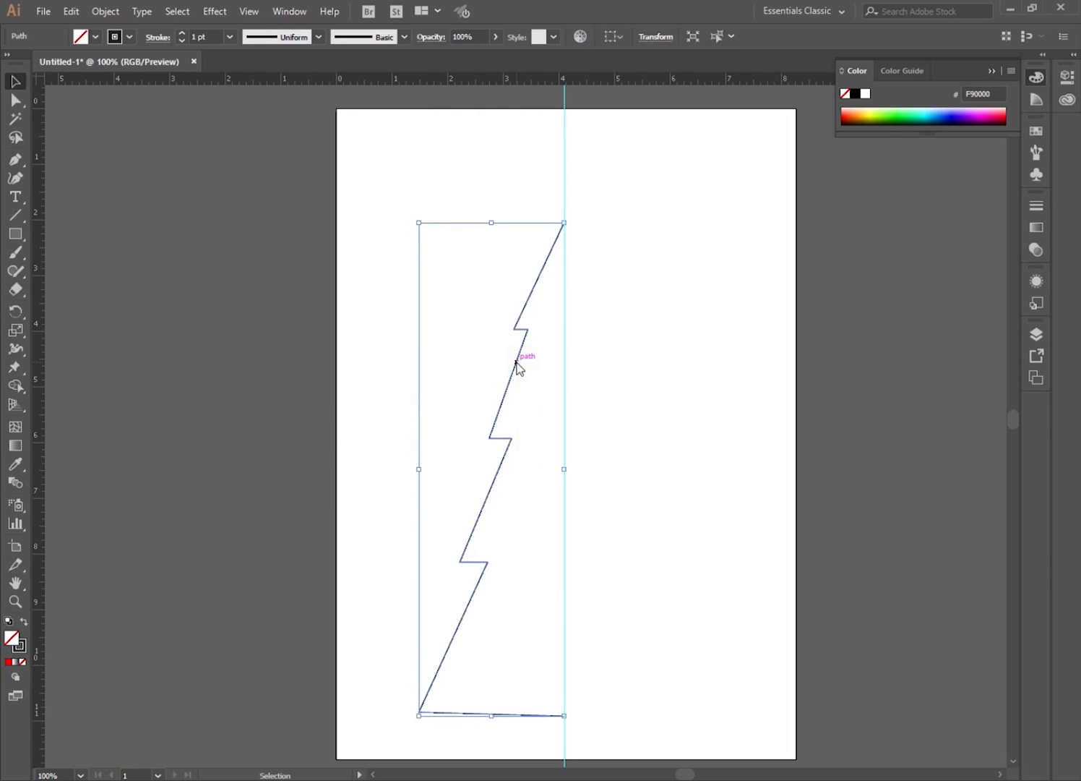
right_click(516, 361)
mouse_move(632, 592)
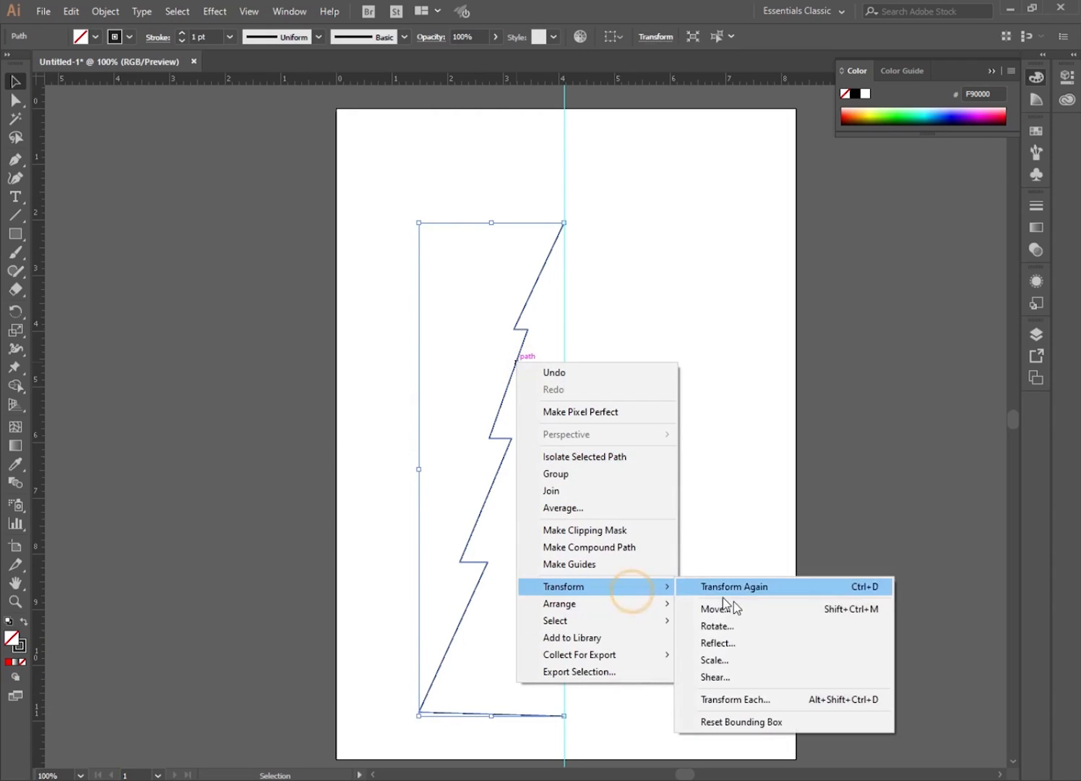
left_click(720, 643)
left_click(767, 426)
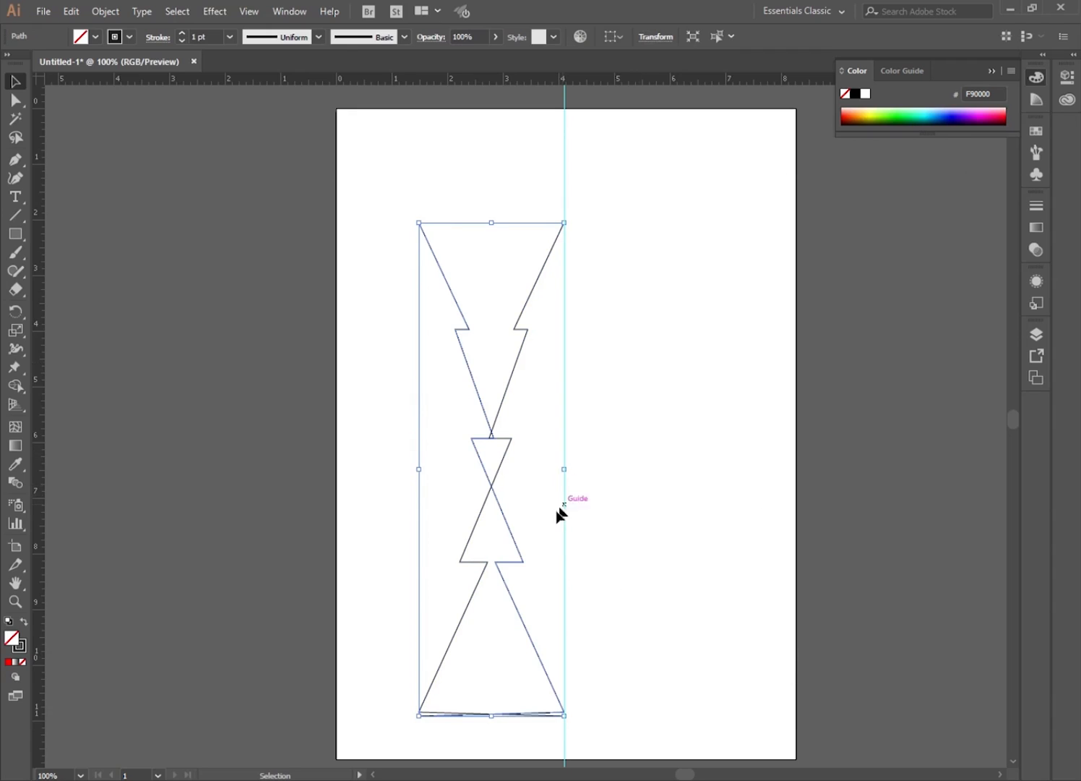
Move the reflected copy right so it meets the original at the centre guide, then hide the guides.
left_click(590, 542)
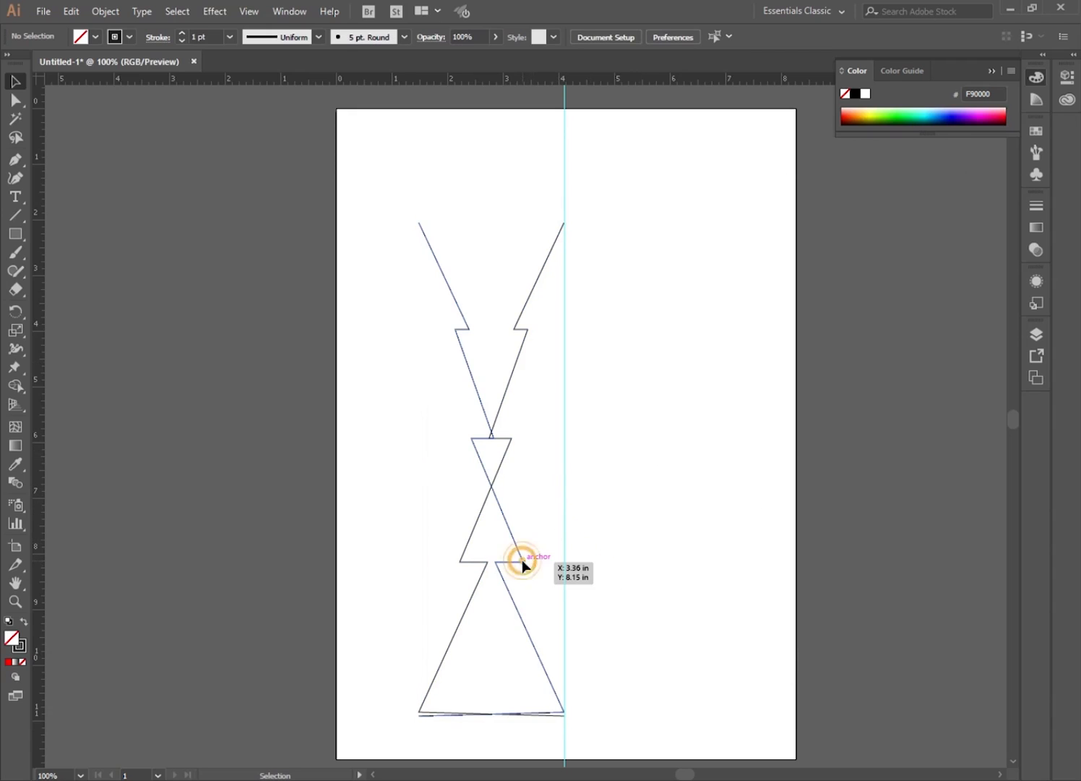
left_click_drag(523, 559, 667, 568)
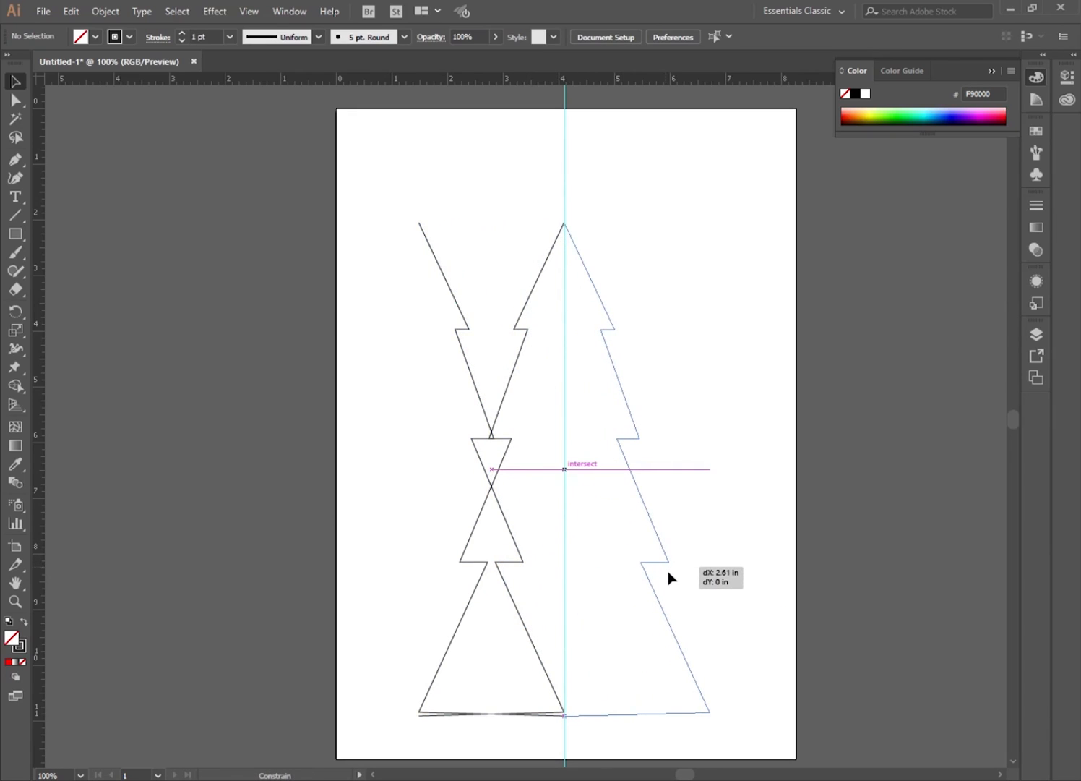
left_click_drag(668, 571, 668, 571)
left_click(392, 478)
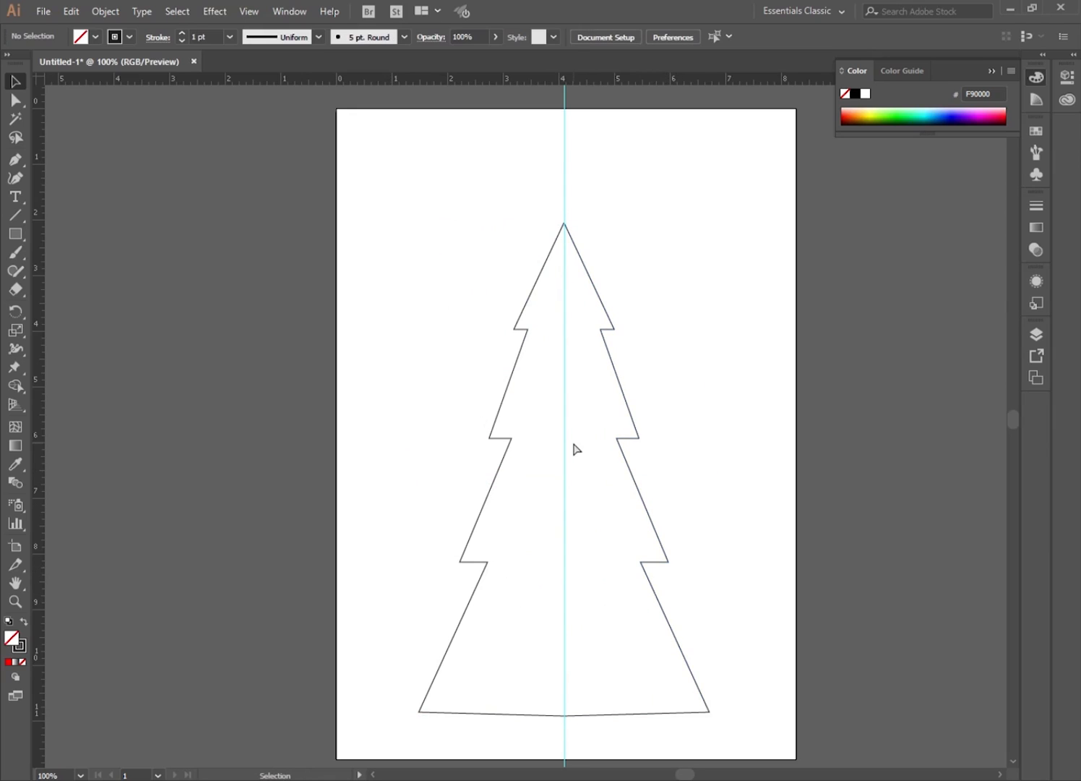
key("ctrl+semicolon")
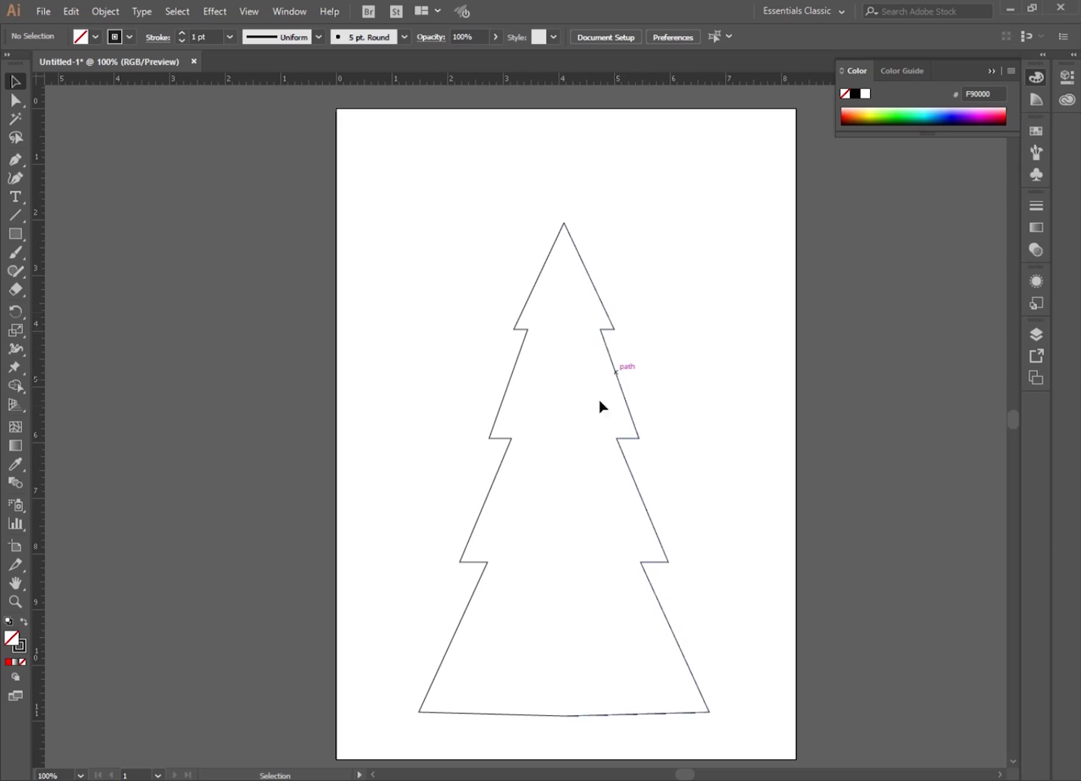
Join the two halves' top endpoints at the tree's peak.
left_click(16, 99)
left_click_drag(536, 188, 587, 239)
right_click(591, 226)
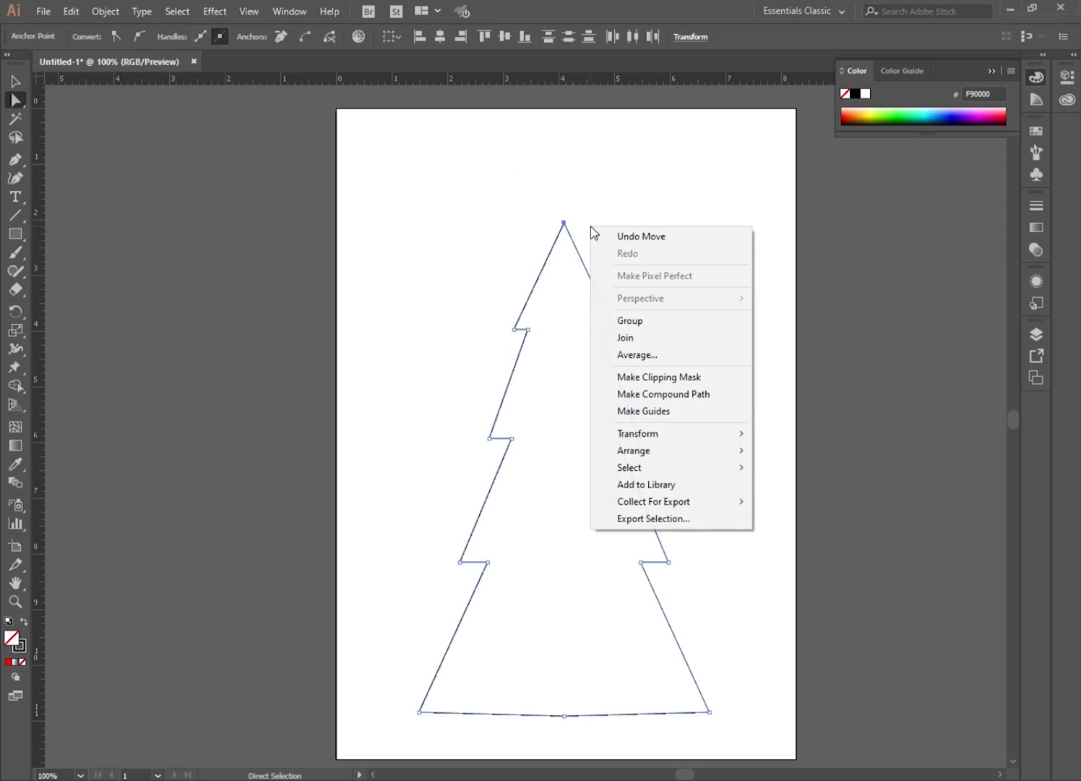
left_click(630, 337)
Join the two halves' bottom endpoints to close the tree outline.
left_click_drag(545, 738, 586, 696)
right_click(576, 746)
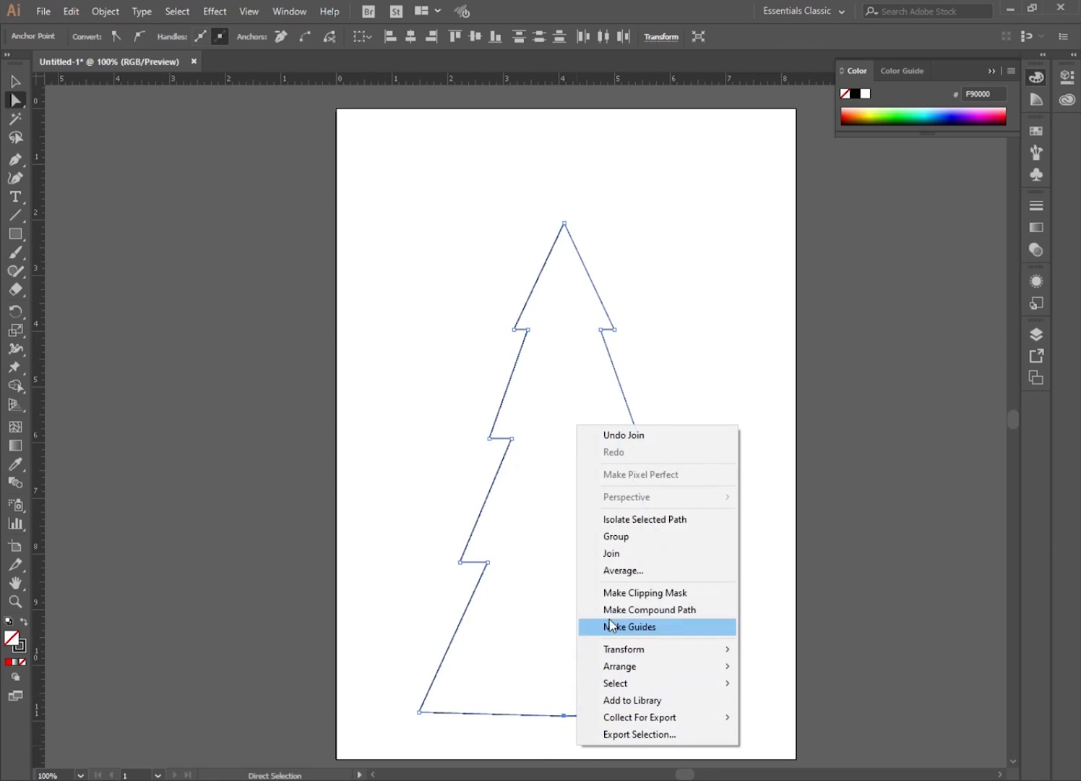
left_click(623, 554)
Drag an anchor on the tree's right side and undo the drag.
left_click(695, 512)
left_click_drag(648, 562, 628, 446)
key("ctrl+z")
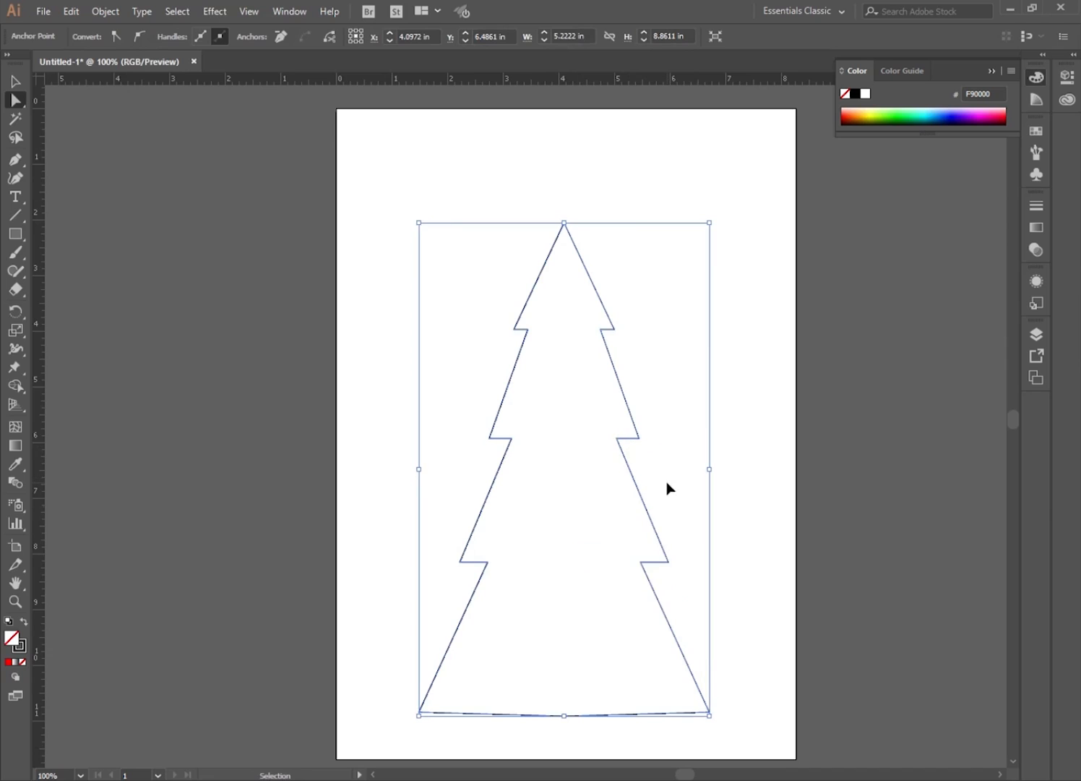
Move the closed tree shape up on the page.
left_click(15, 81)
left_click(362, 259)
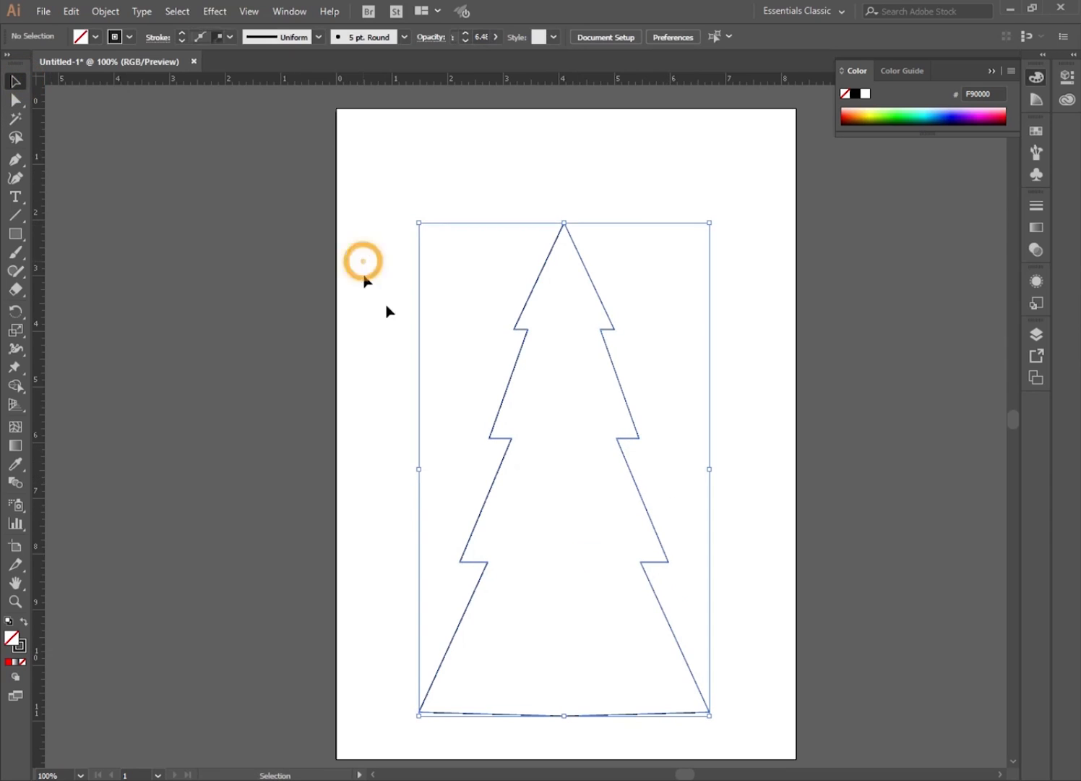
left_click_drag(626, 406, 631, 340)
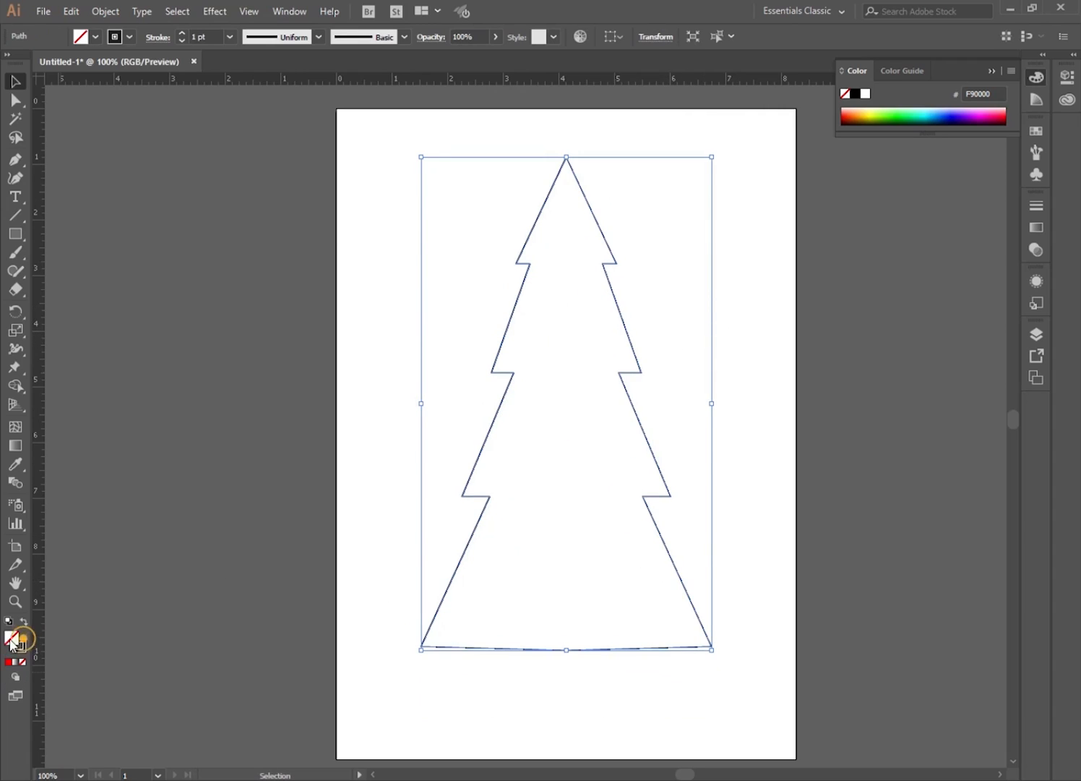
Fill the tree with green 2D845D using the Color Picker.
double_click(16, 643)
left_click_drag(564, 494, 566, 414)
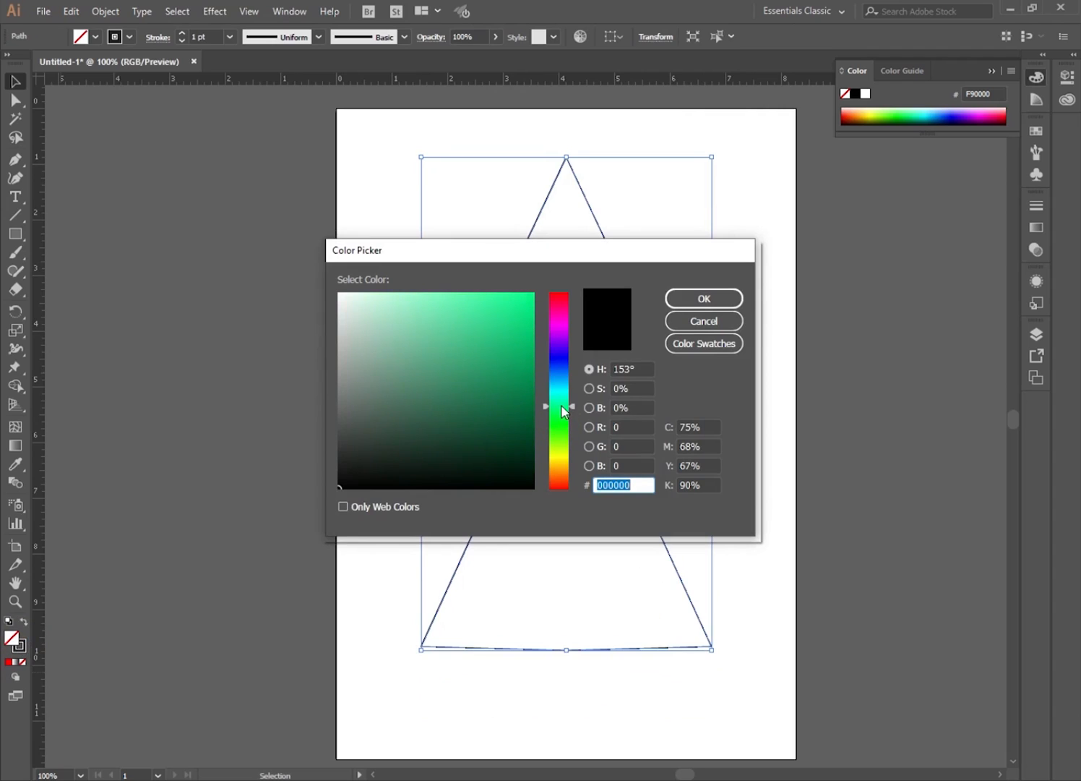
mouse_move(454, 347)
left_mouse_down()
mouse_move(470, 318)
mouse_move(466, 386)
left_mouse_up()
left_click(704, 299)
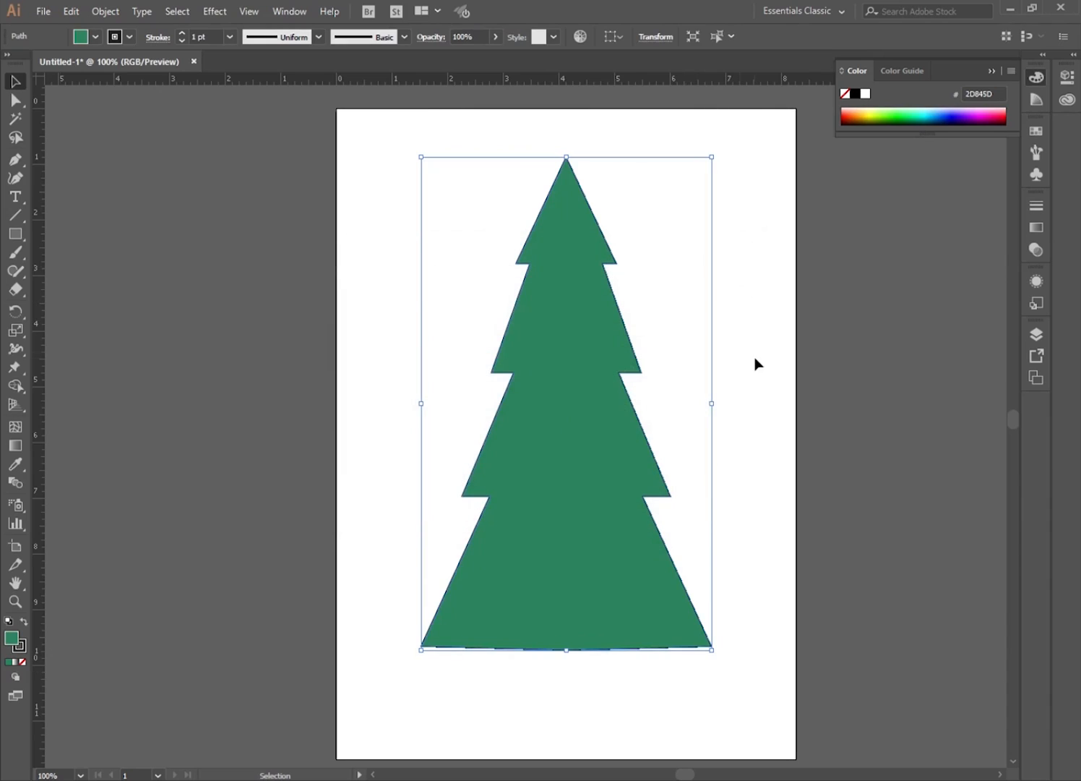
Delete the green tree and show the guides again.
left_click(755, 359)
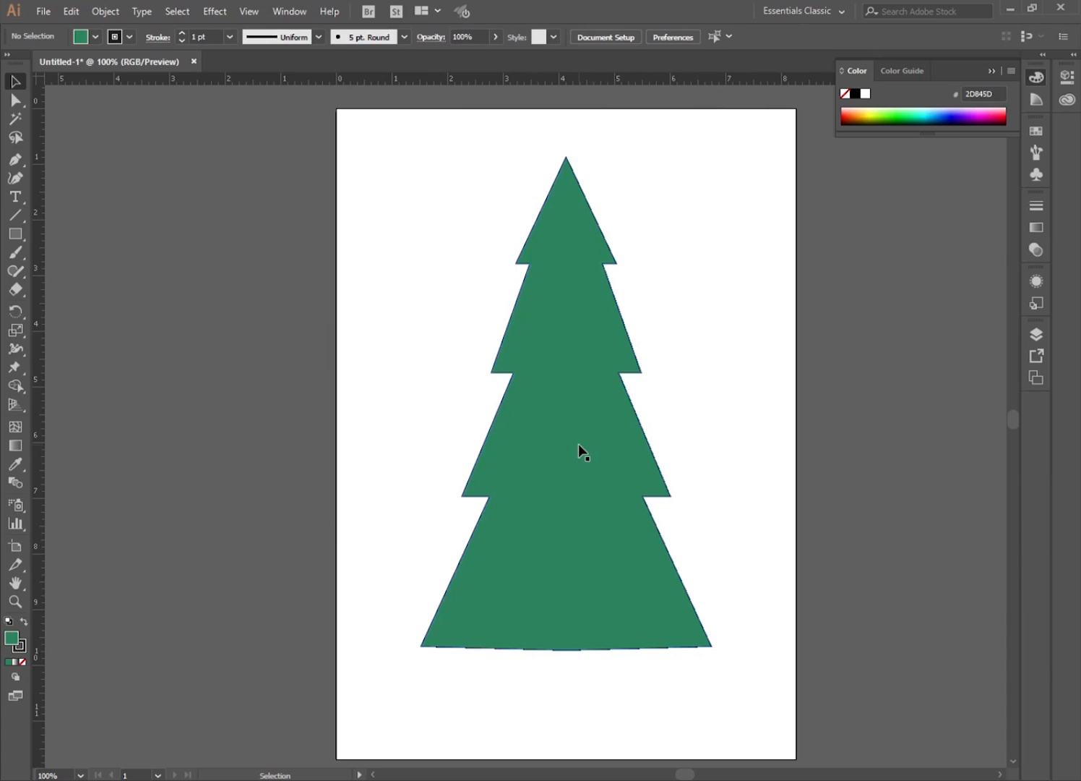
left_click(623, 374)
key("Delete")
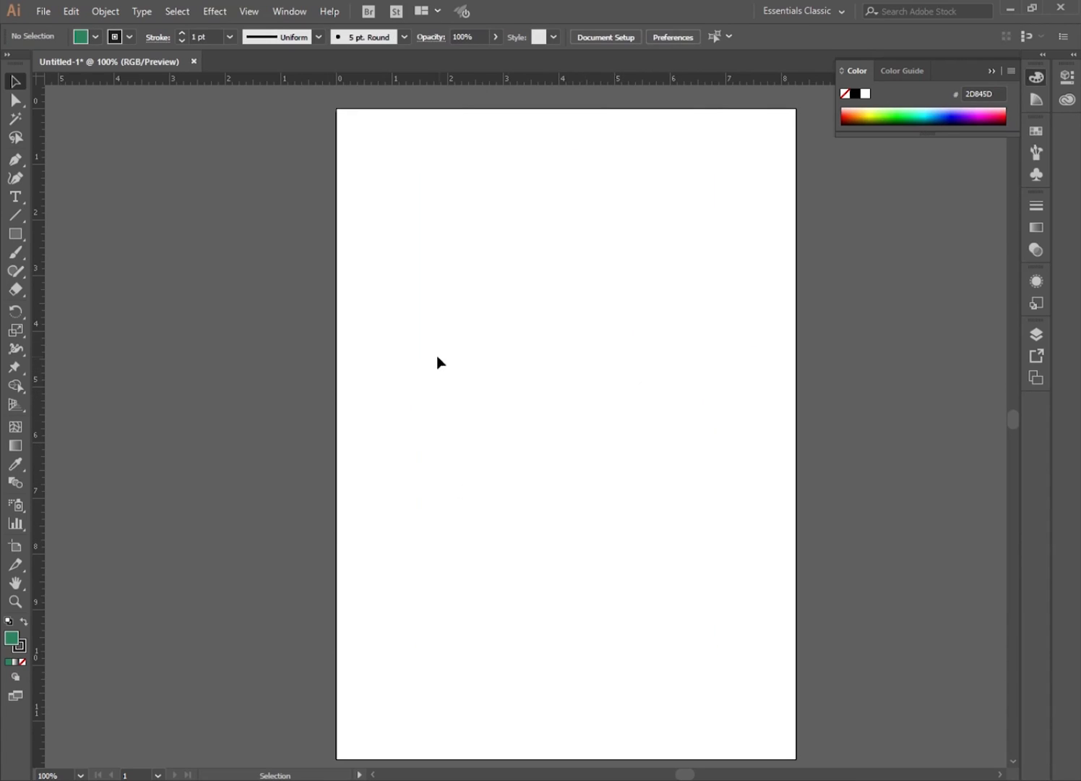
key("ctrl+semicolon")
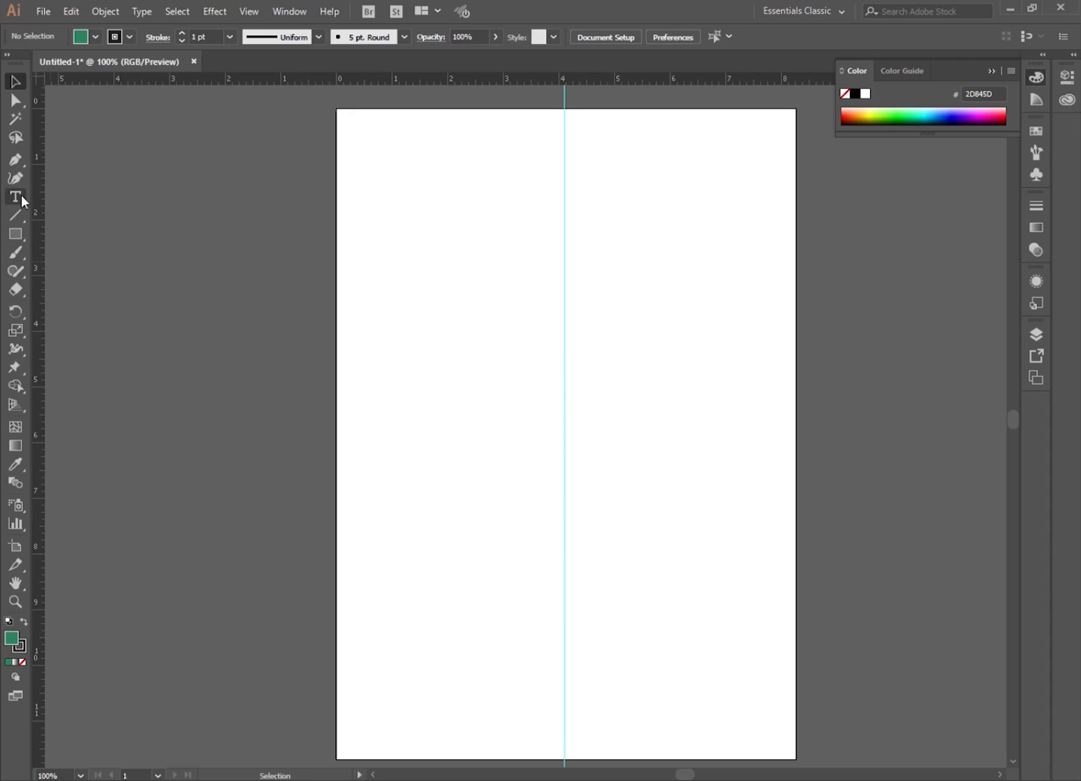
Draw the curved left half of a heart with the Pen tool, from the centre guide out and down to the guide.
left_click(16, 159)
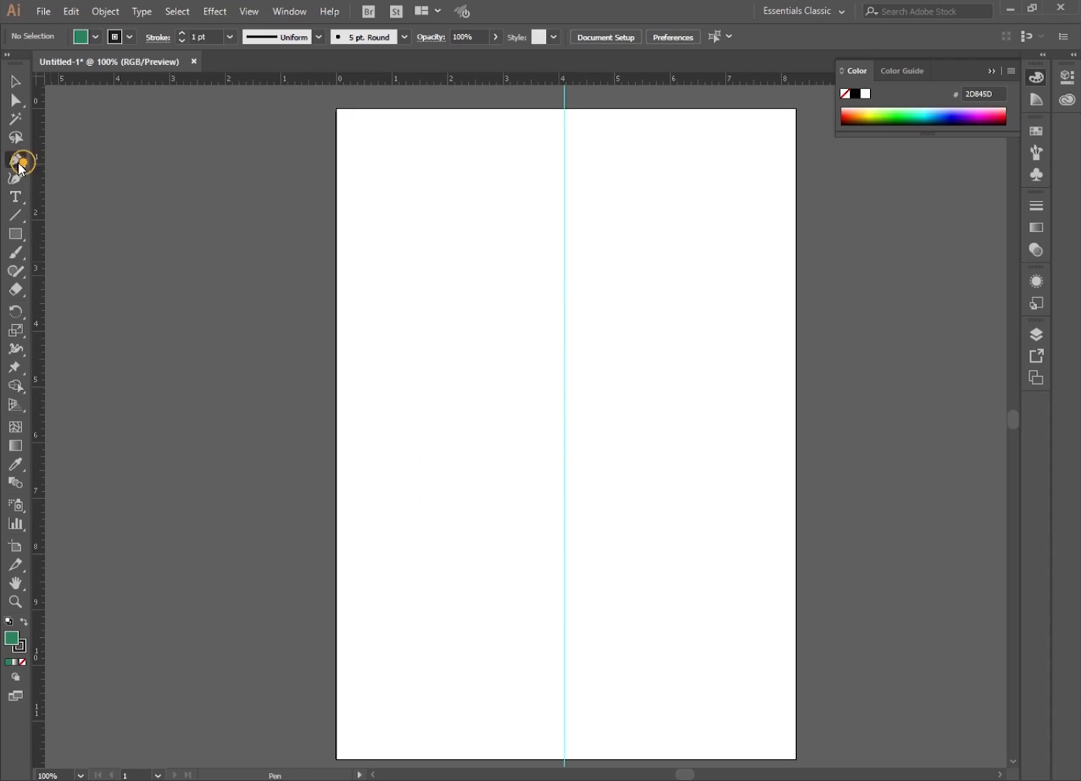
left_click(565, 286)
left_click_drag(493, 265, 453, 294)
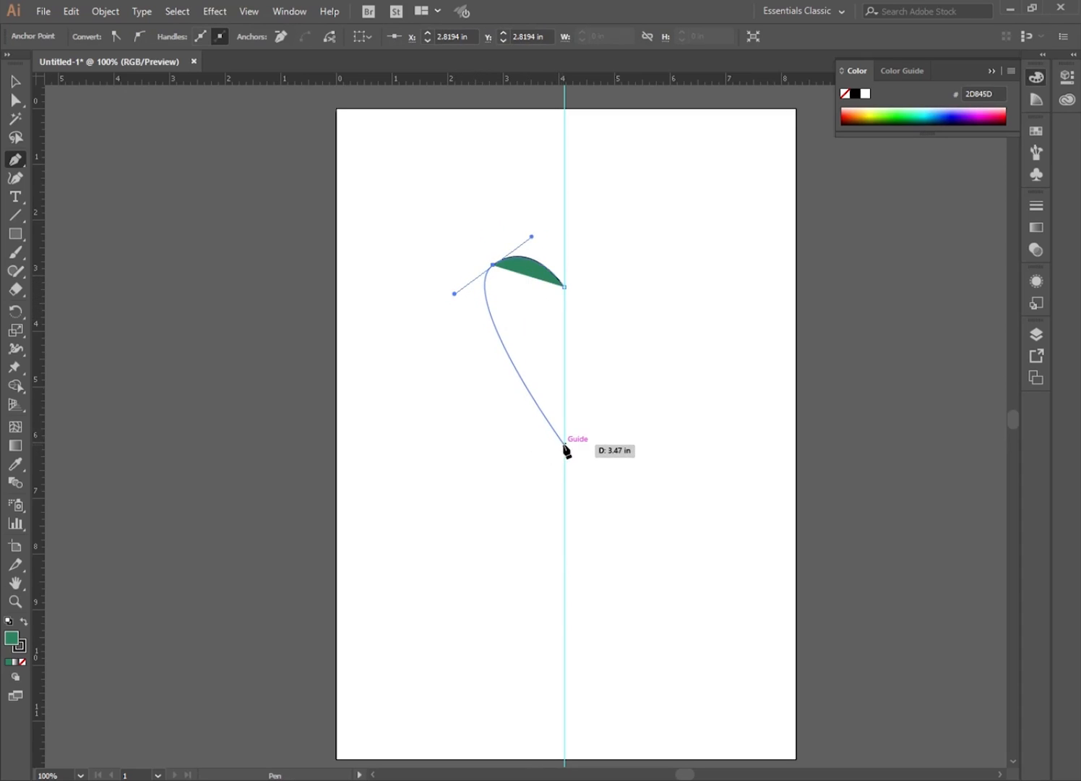
left_click_drag(565, 443, 610, 476)
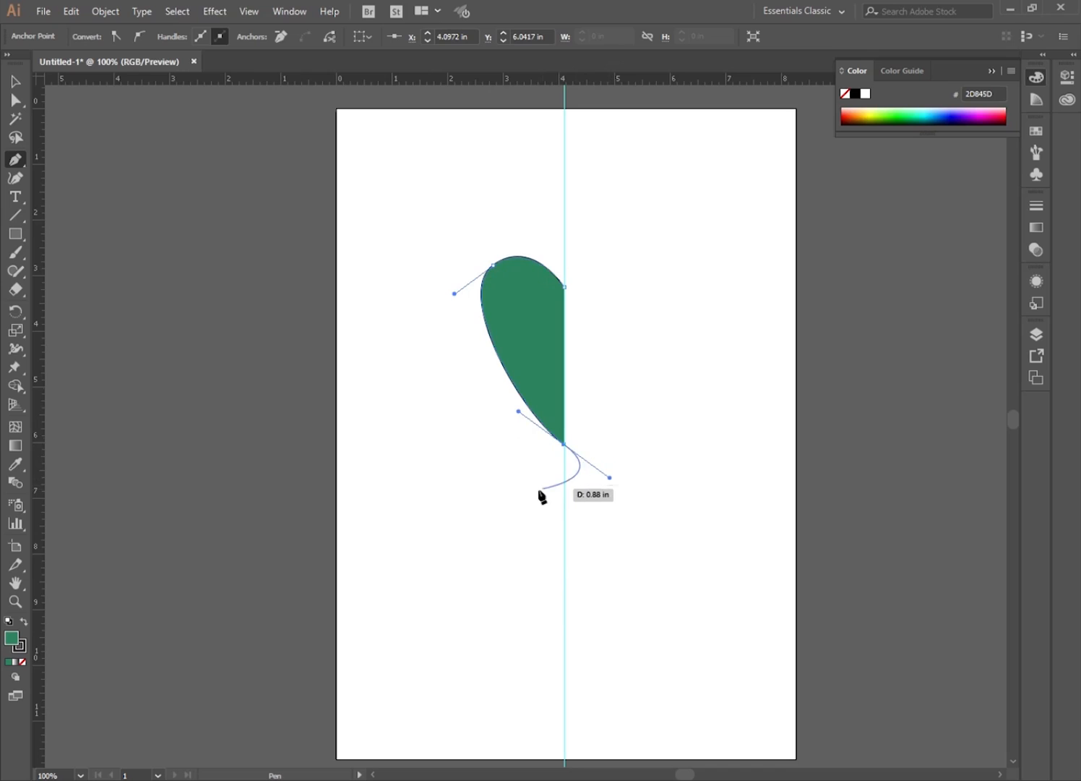
key("Escape")
left_click(15, 81)
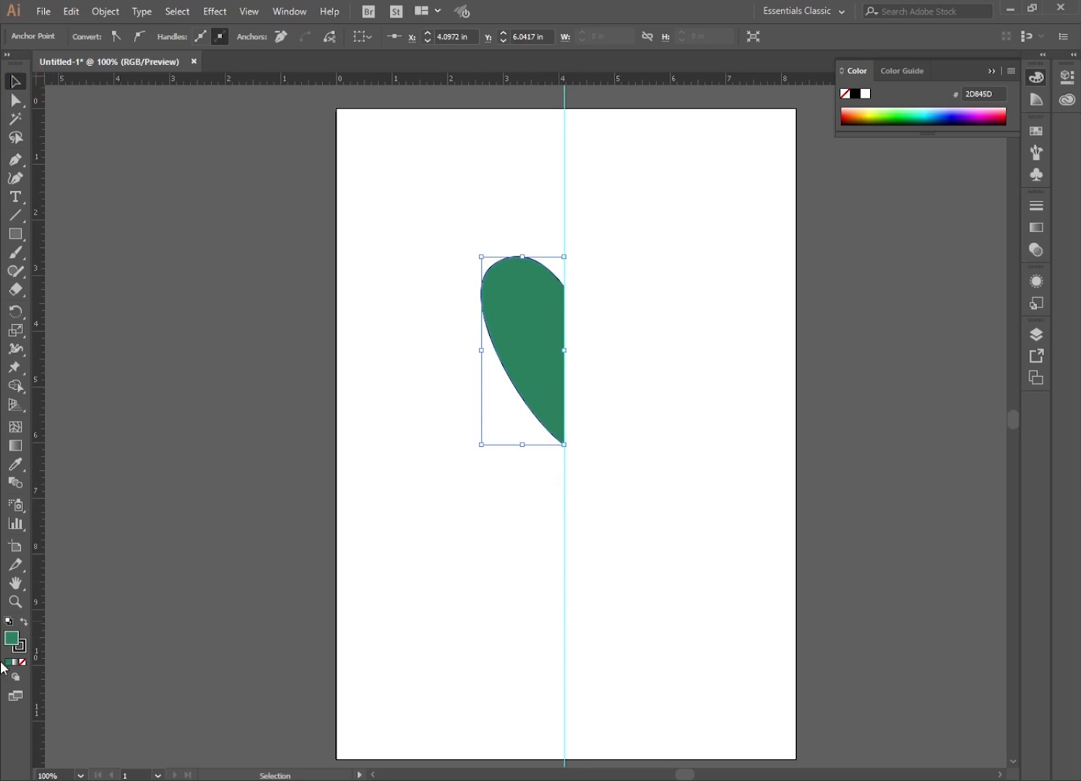
Set the half heart path's fill to none and deselect it.
double_click(12, 638)
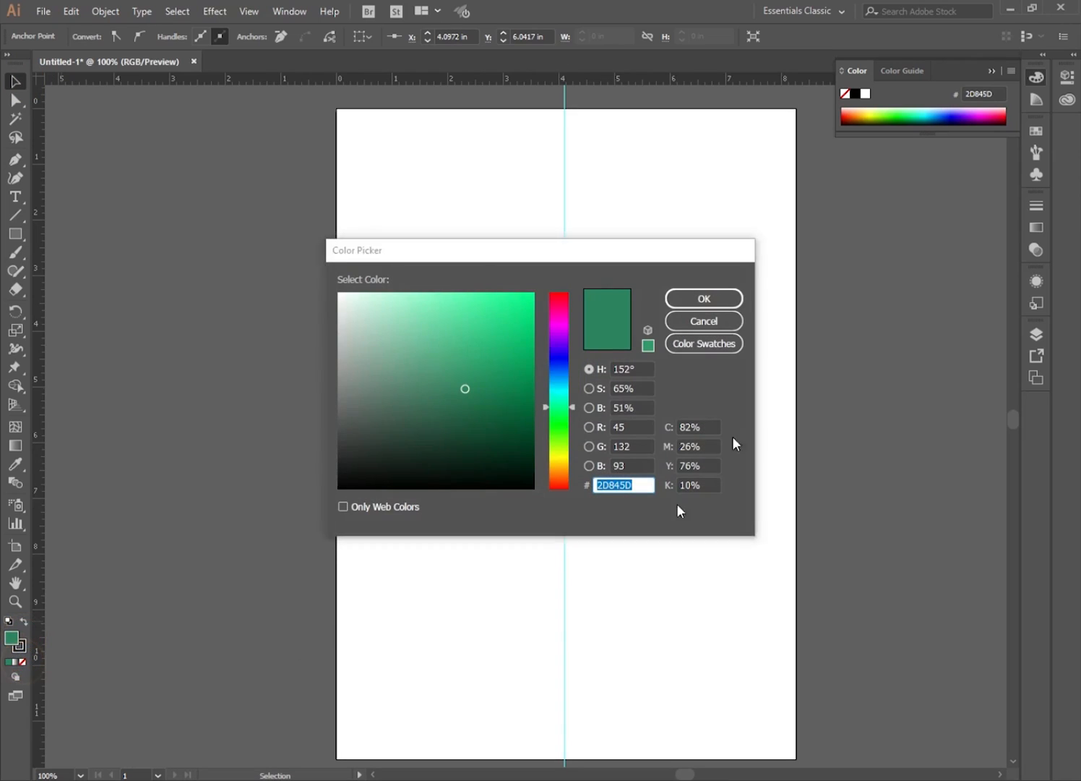
left_click(722, 325)
left_click(22, 662)
left_click(526, 519)
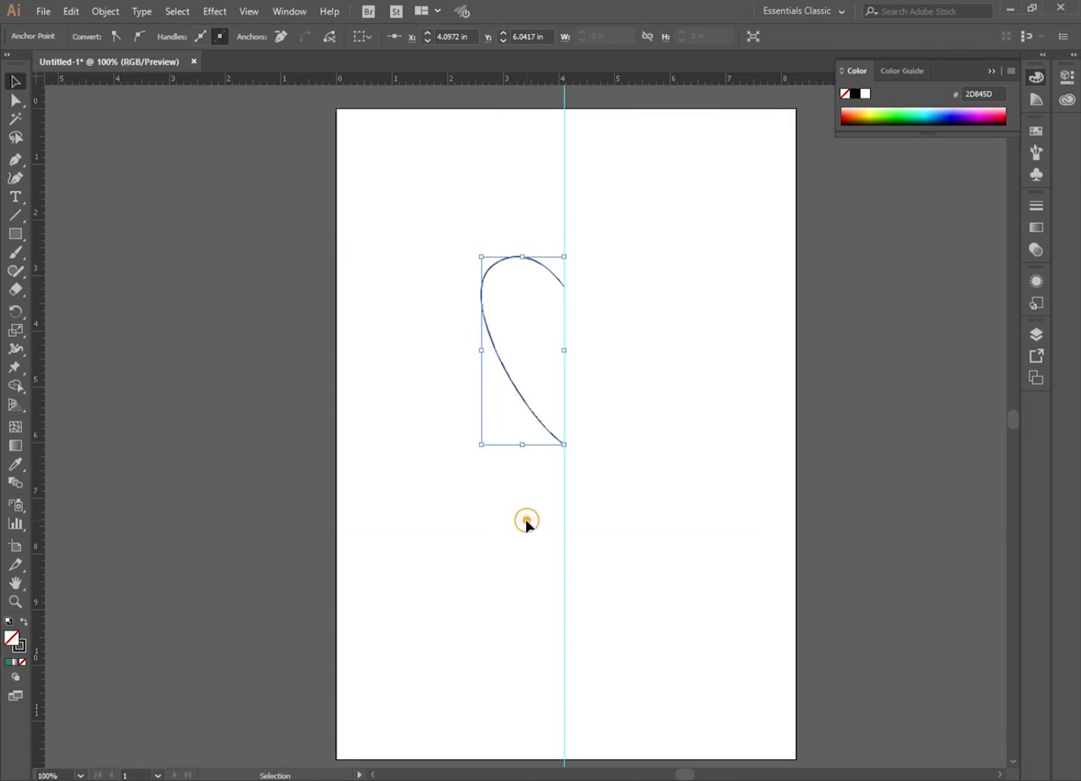
Reflect a copy of the half heart path across the vertical axis.
left_click(496, 348)
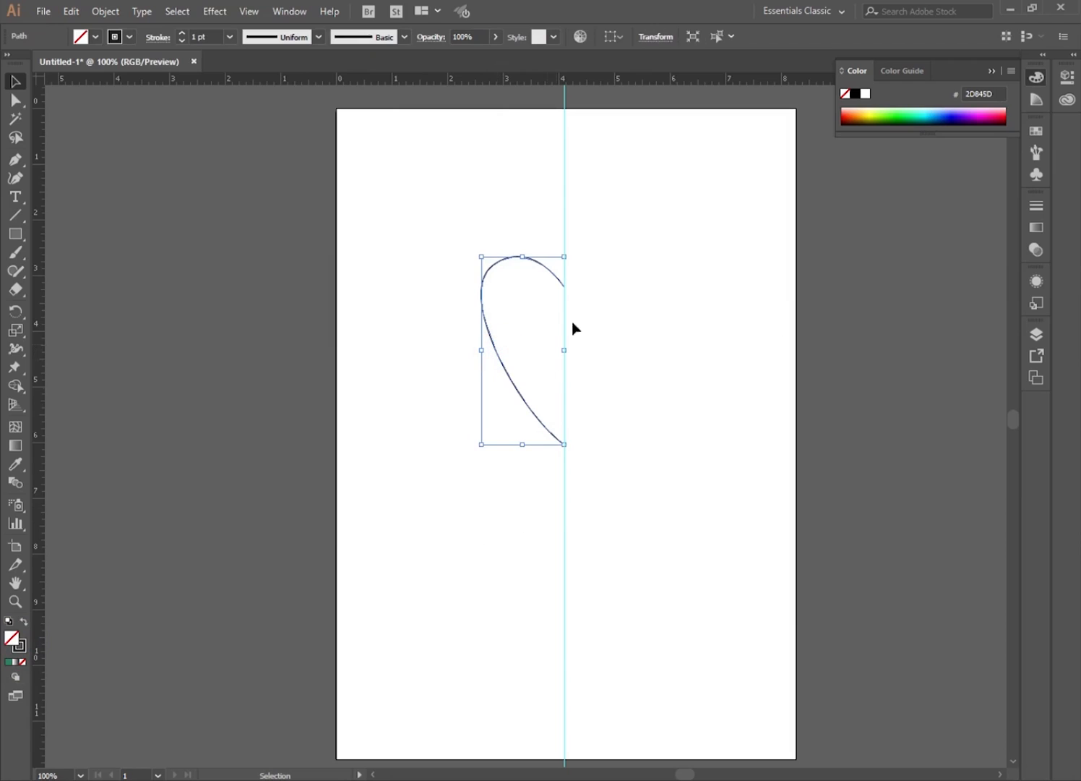
right_click(537, 258)
left_click(652, 505)
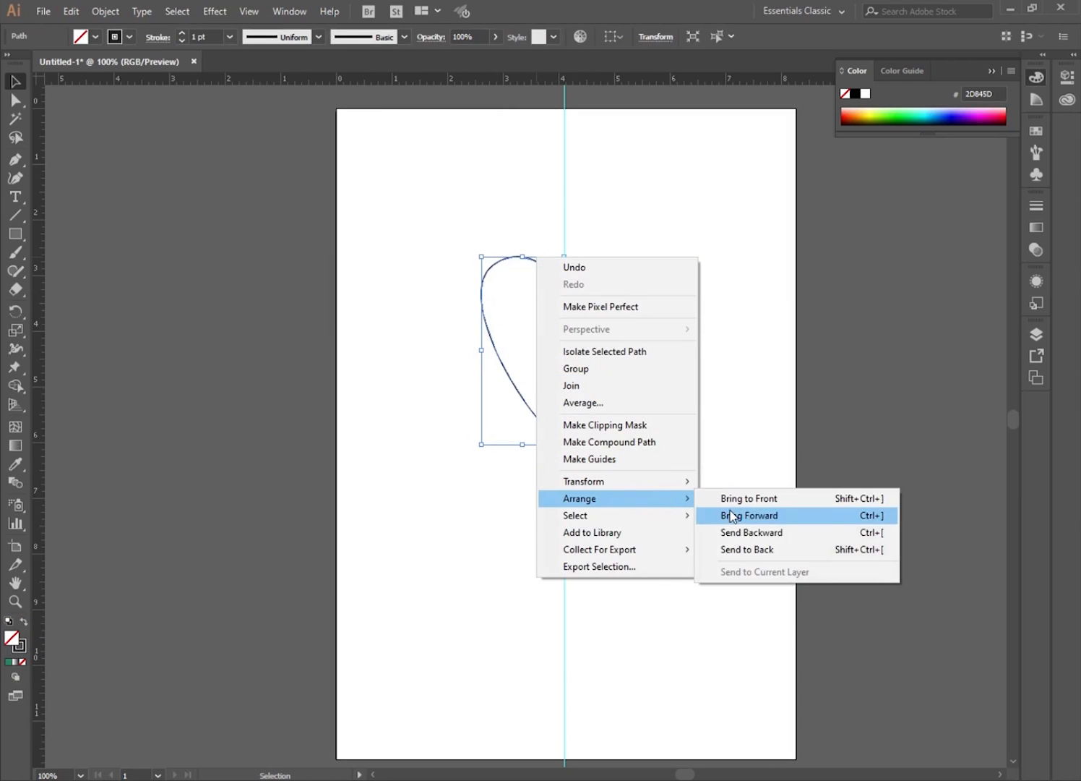
mouse_move(647, 484)
left_click(730, 539)
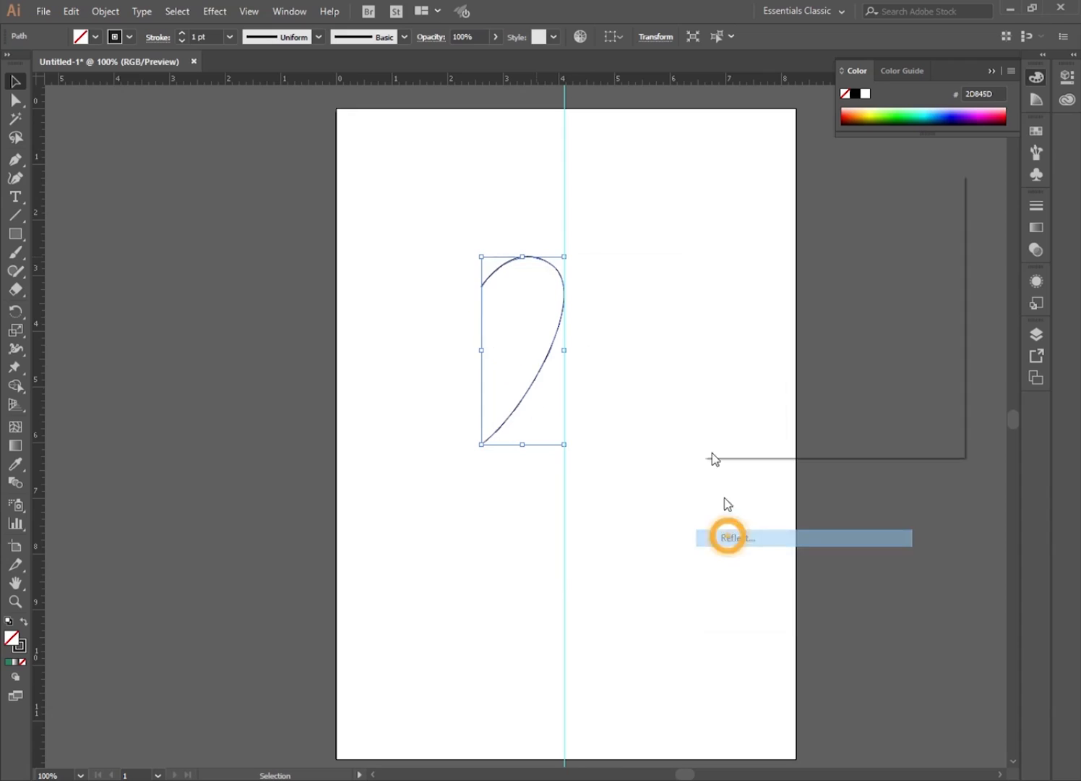
left_click(772, 418)
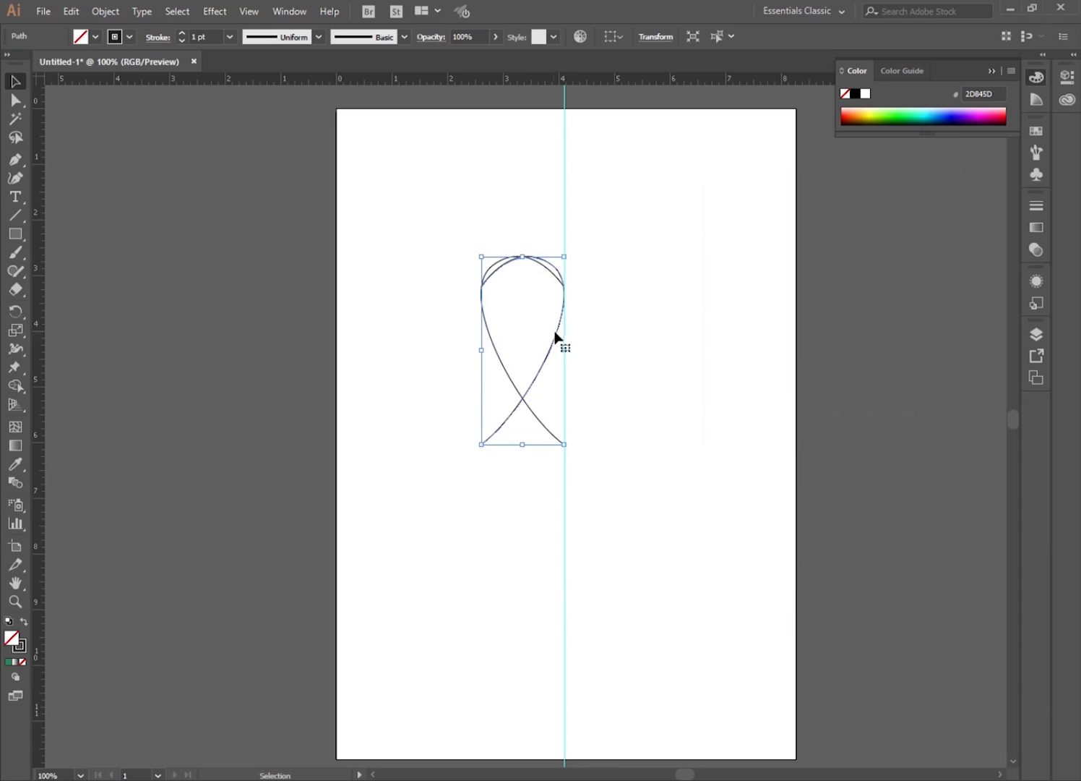
Move the reflected copy right to complete the heart outline, then hide the guides.
left_click_drag(566, 340, 643, 348)
left_click(608, 526)
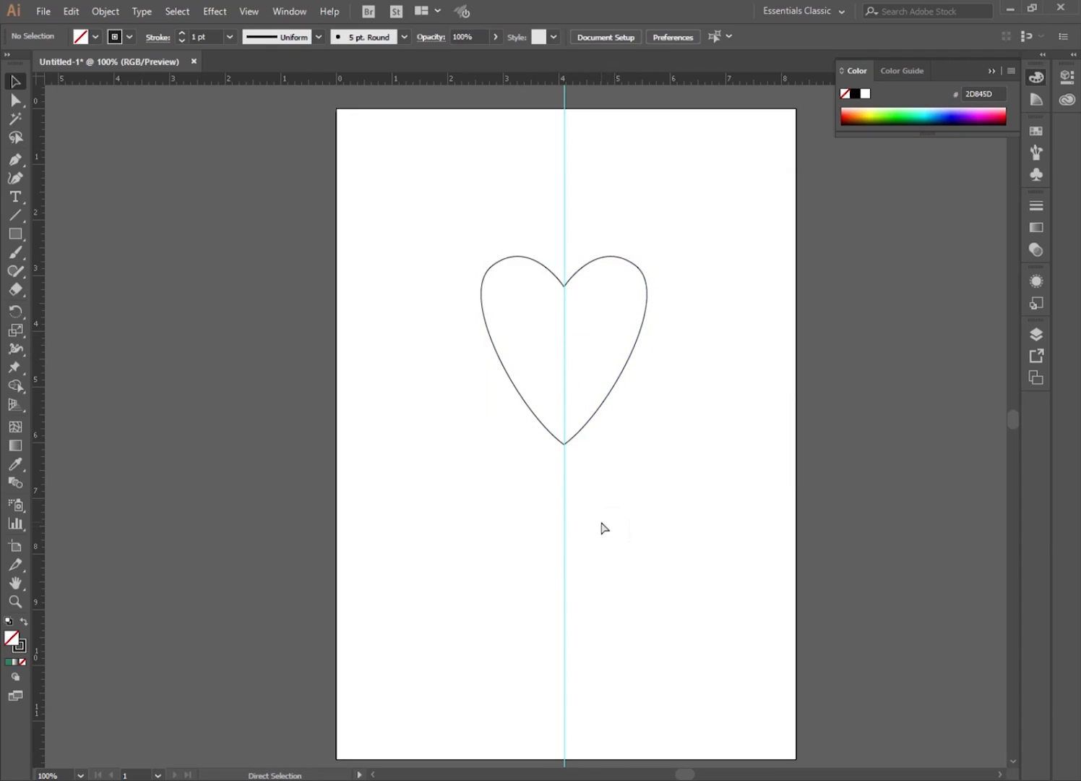
key("ctrl+;")
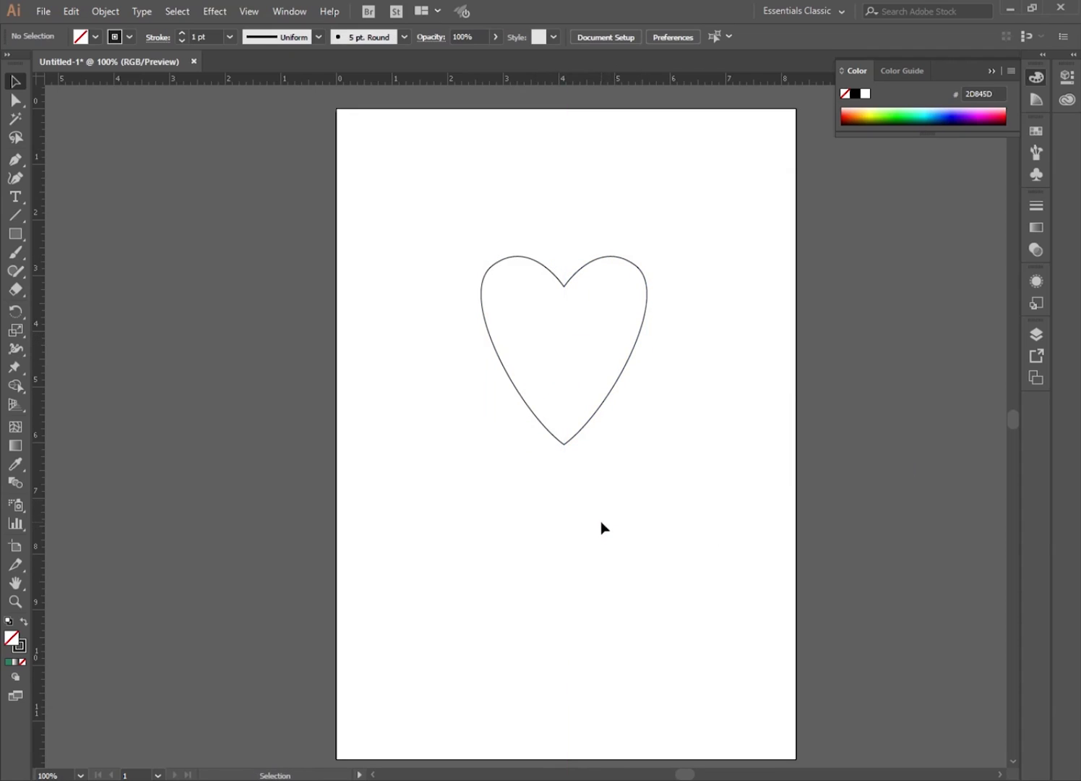
Select the two top centre anchor points of the heart halves and join them.
left_click(16, 100)
left_click_drag(554, 256, 584, 313)
right_click(573, 225)
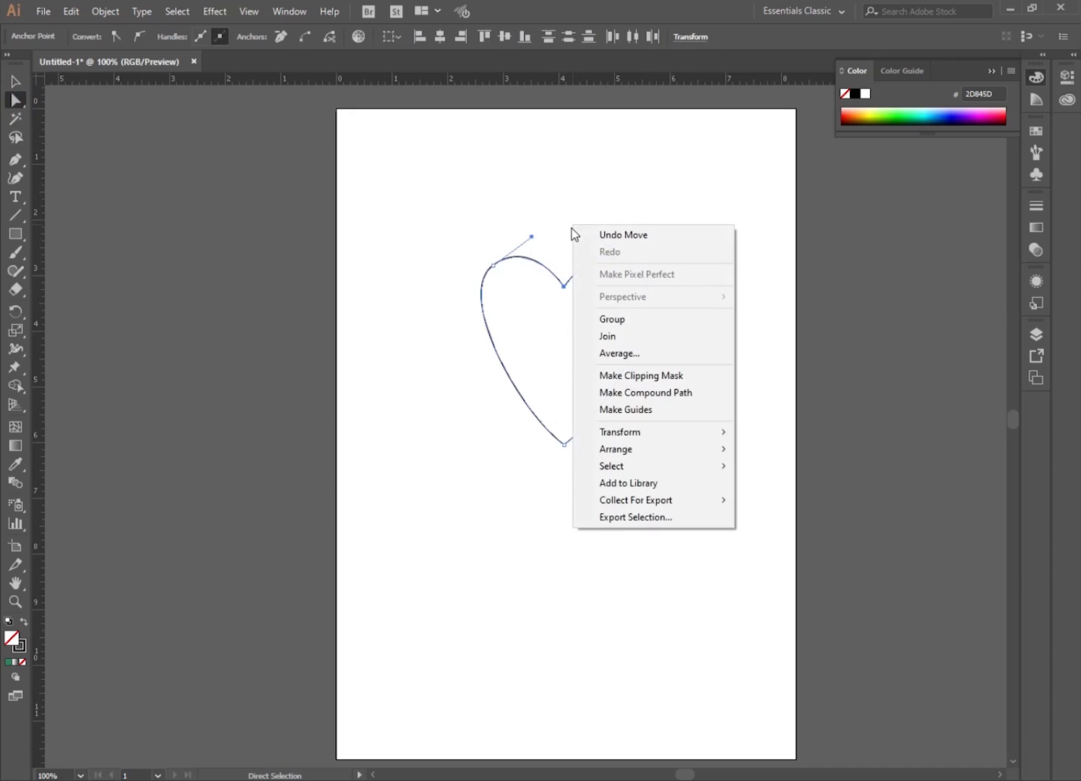
left_click(617, 336)
Select the two bottom anchor points of the heart halves and join them into one closed path.
left_click_drag(550, 468, 593, 442)
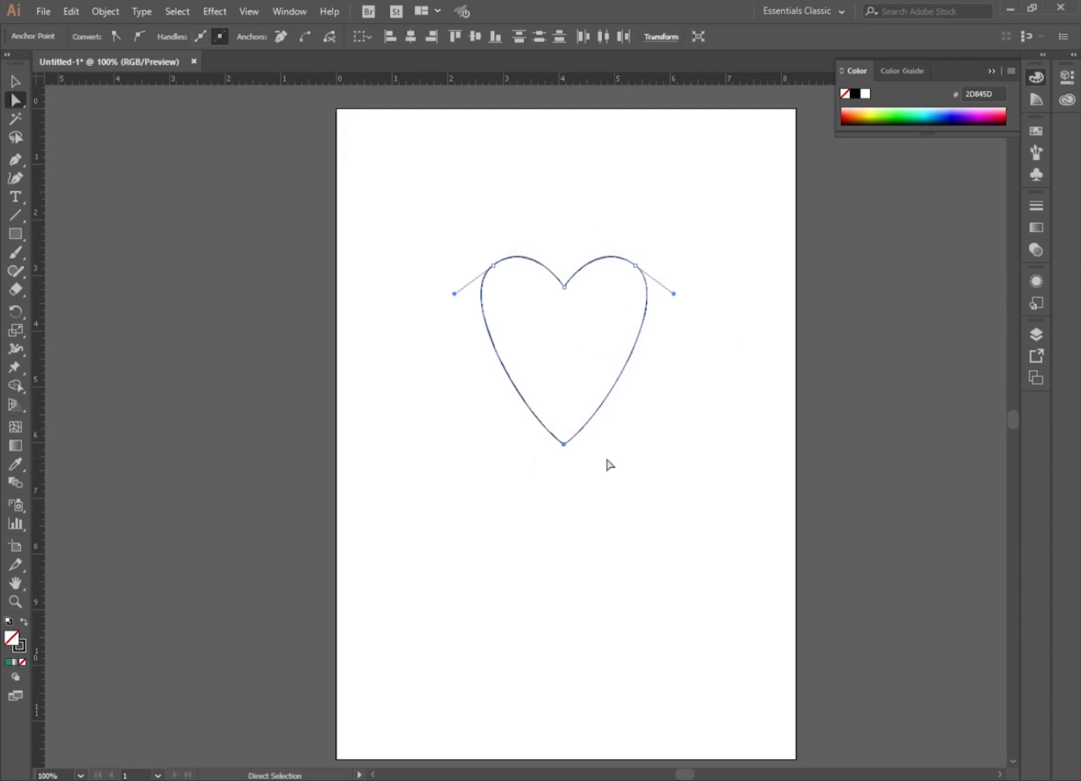
right_click(634, 470)
mouse_move(689, 376)
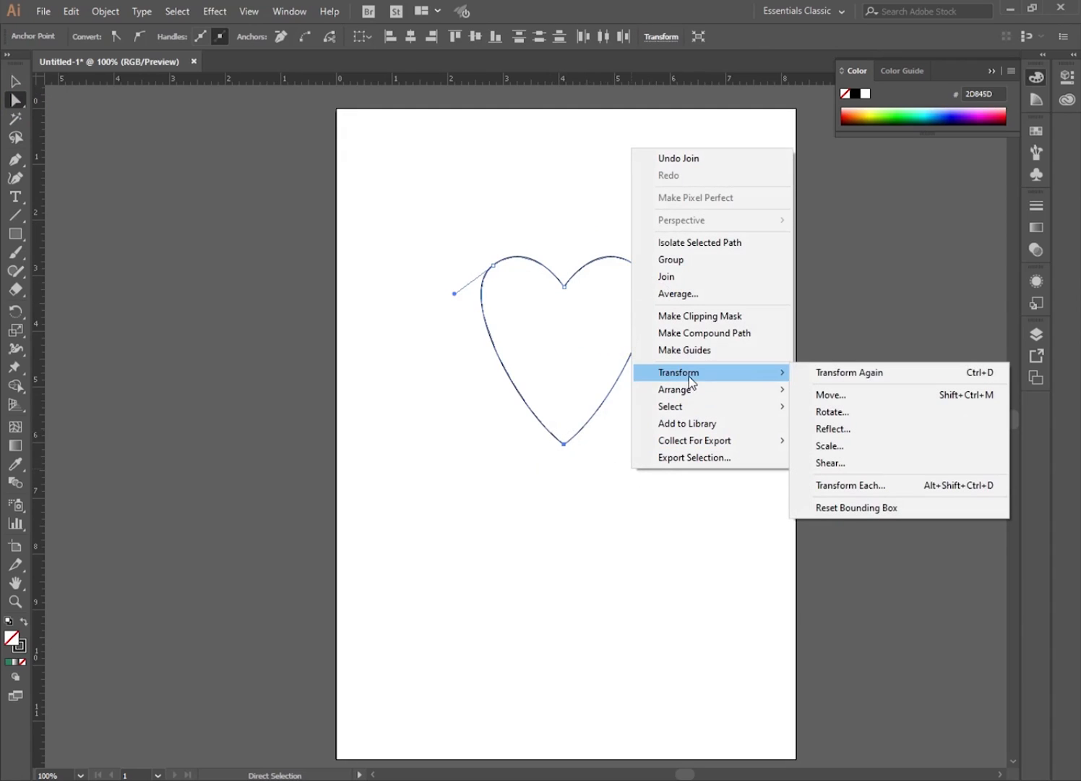
left_click(674, 278)
Select the joined heart and set its fill colour to red, EF0F0F.
left_click(15, 81)
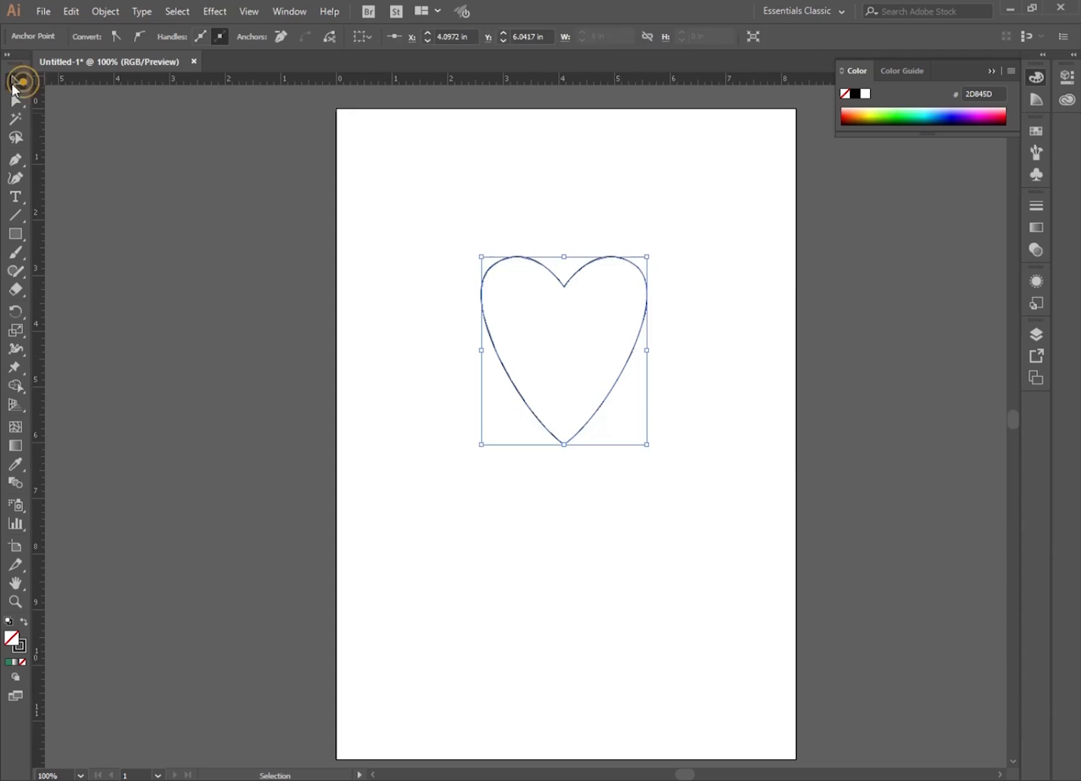
left_click(418, 456)
left_click_drag(604, 411, 580, 452)
left_click(485, 521)
left_click(569, 432)
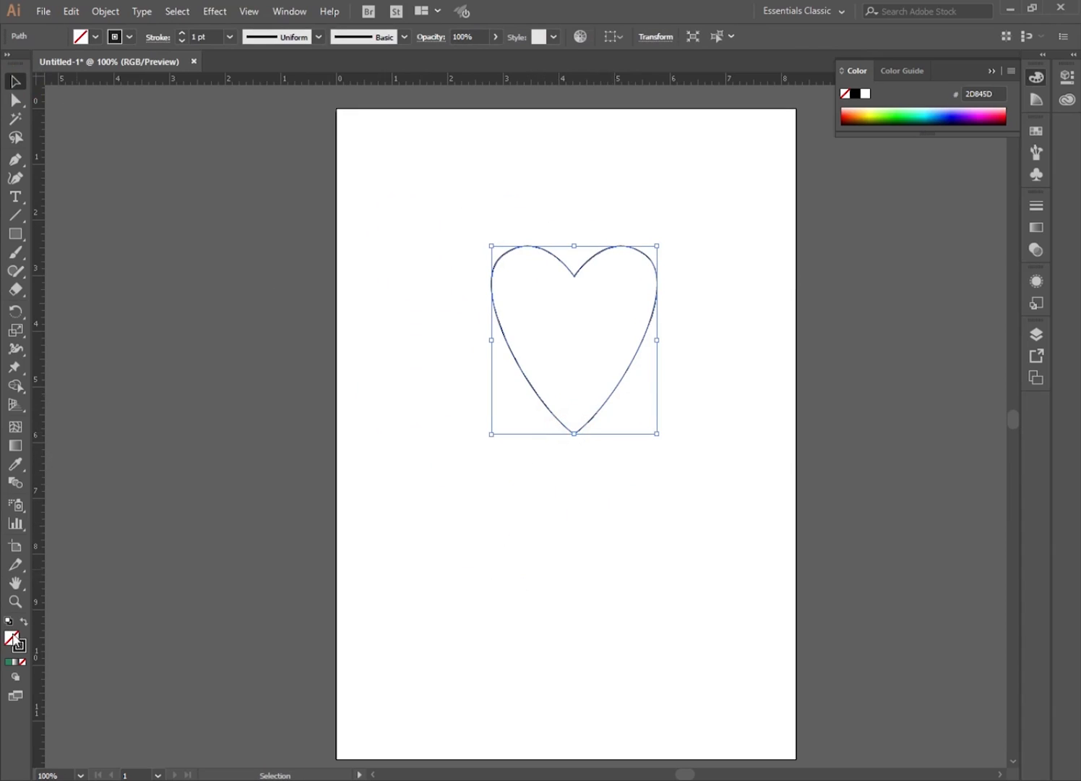
double_click(18, 643)
left_click(563, 307)
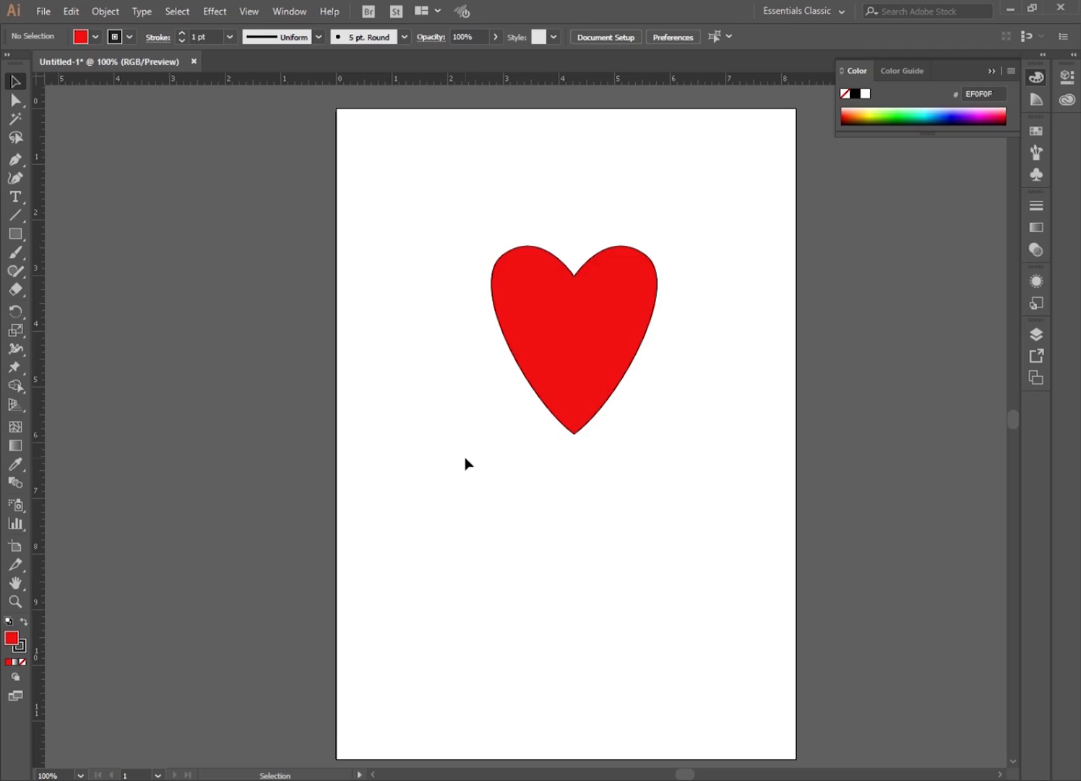